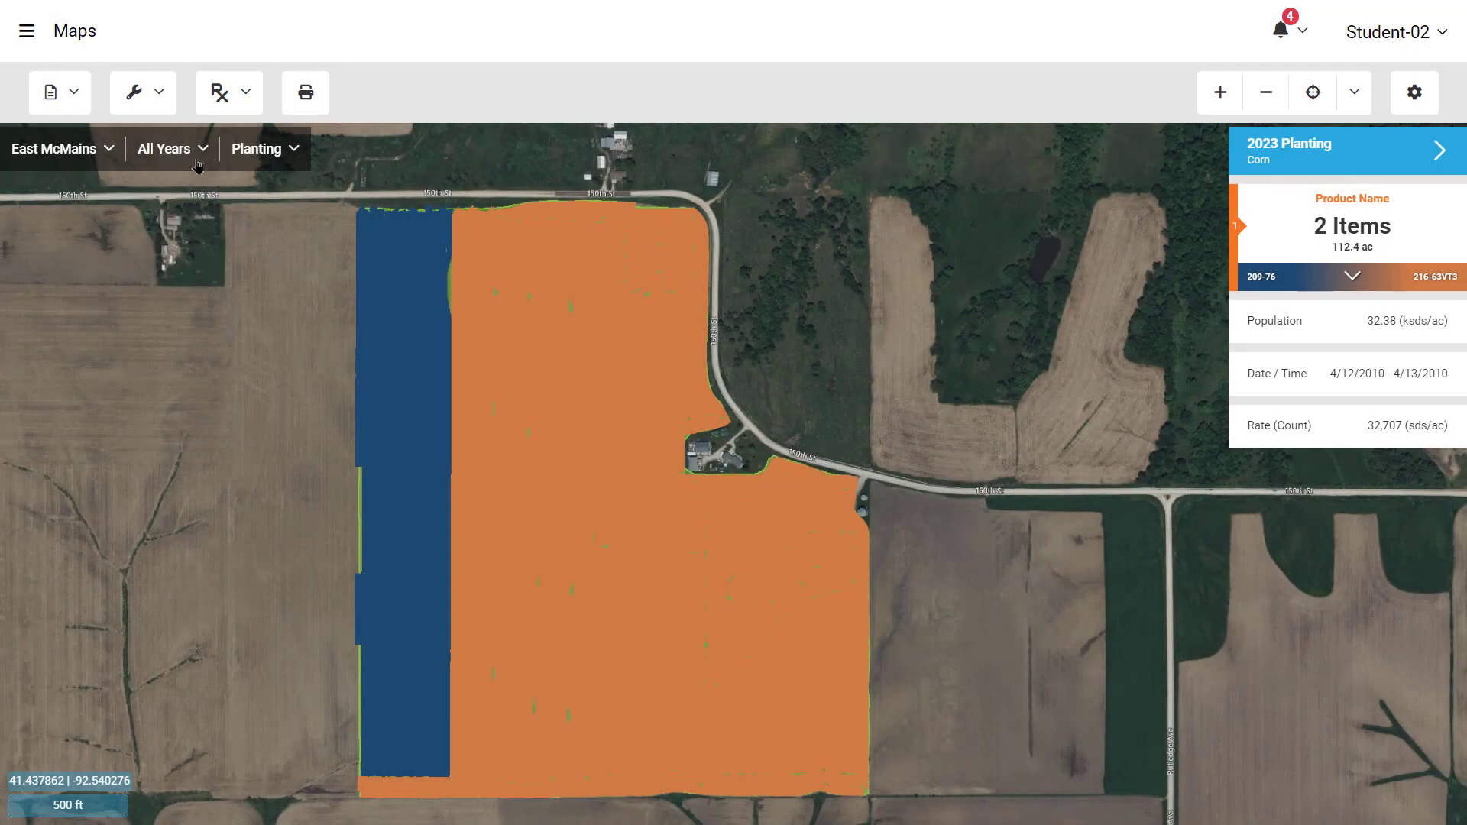
# Filter the East McMains map to the 2023 season to show the 2023 Planting corn layer.
pyautogui.click(196, 164)
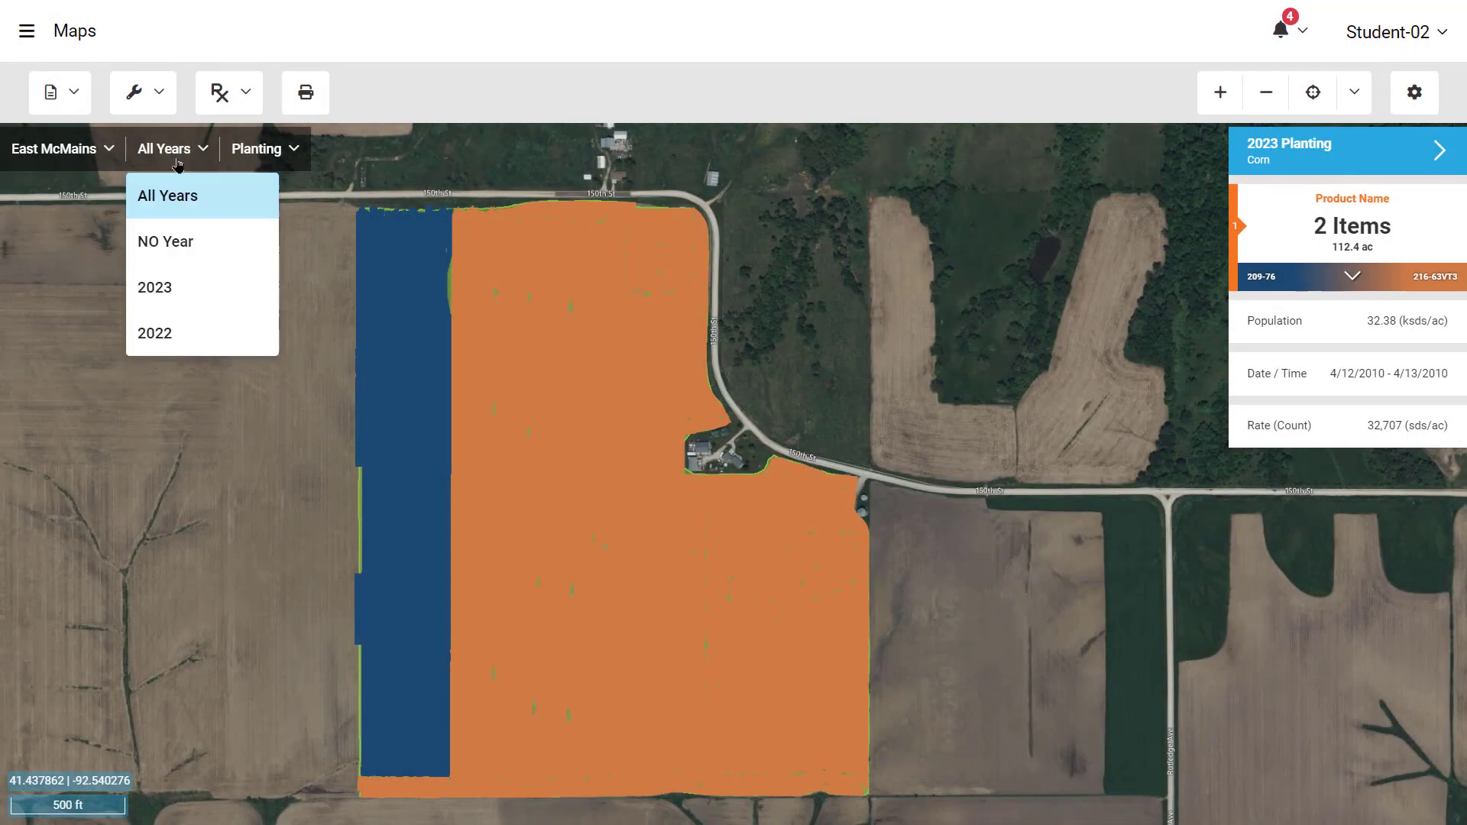
pyautogui.click(168, 289)
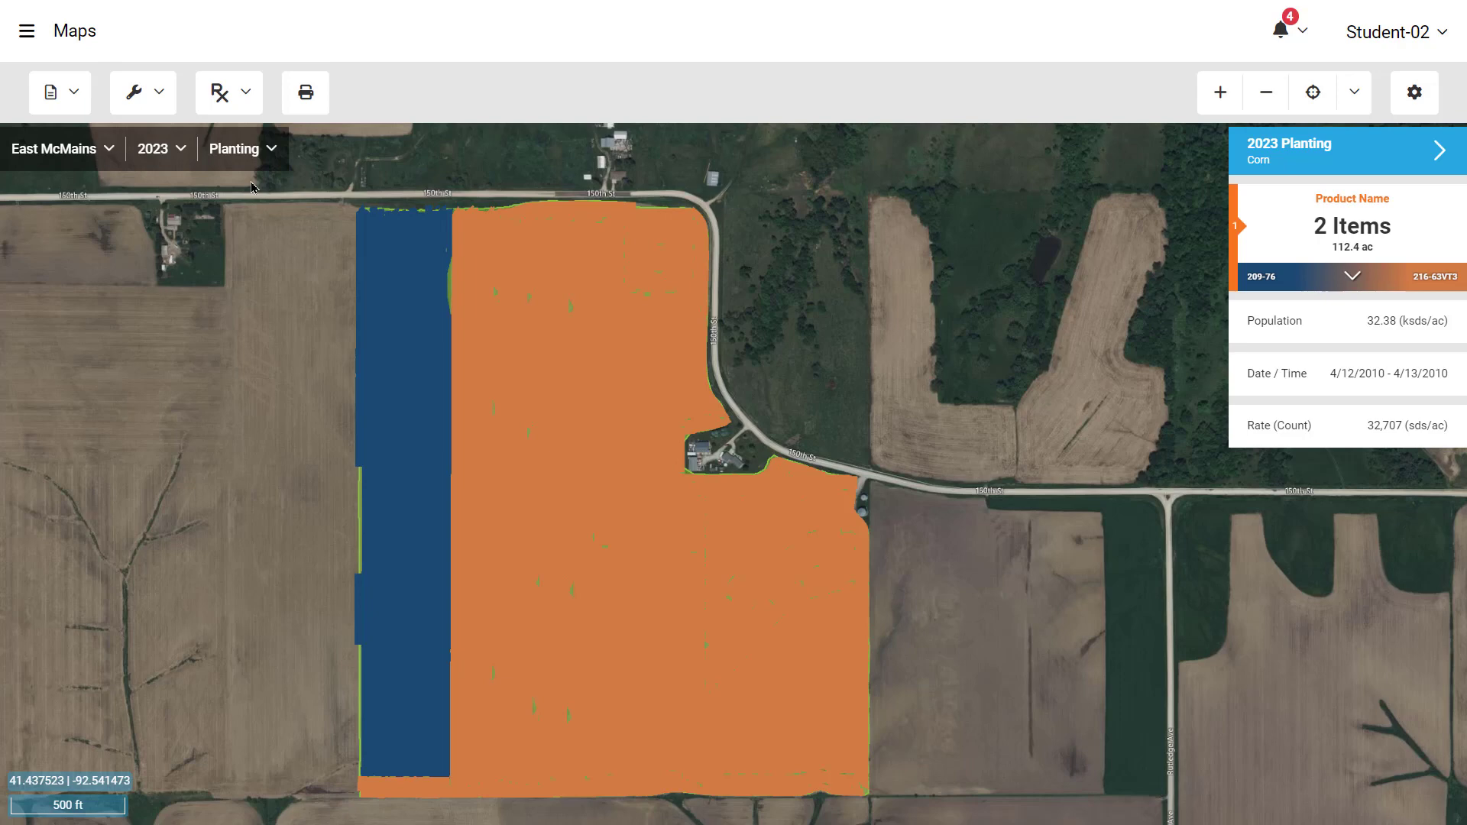
pyautogui.click(156, 117)
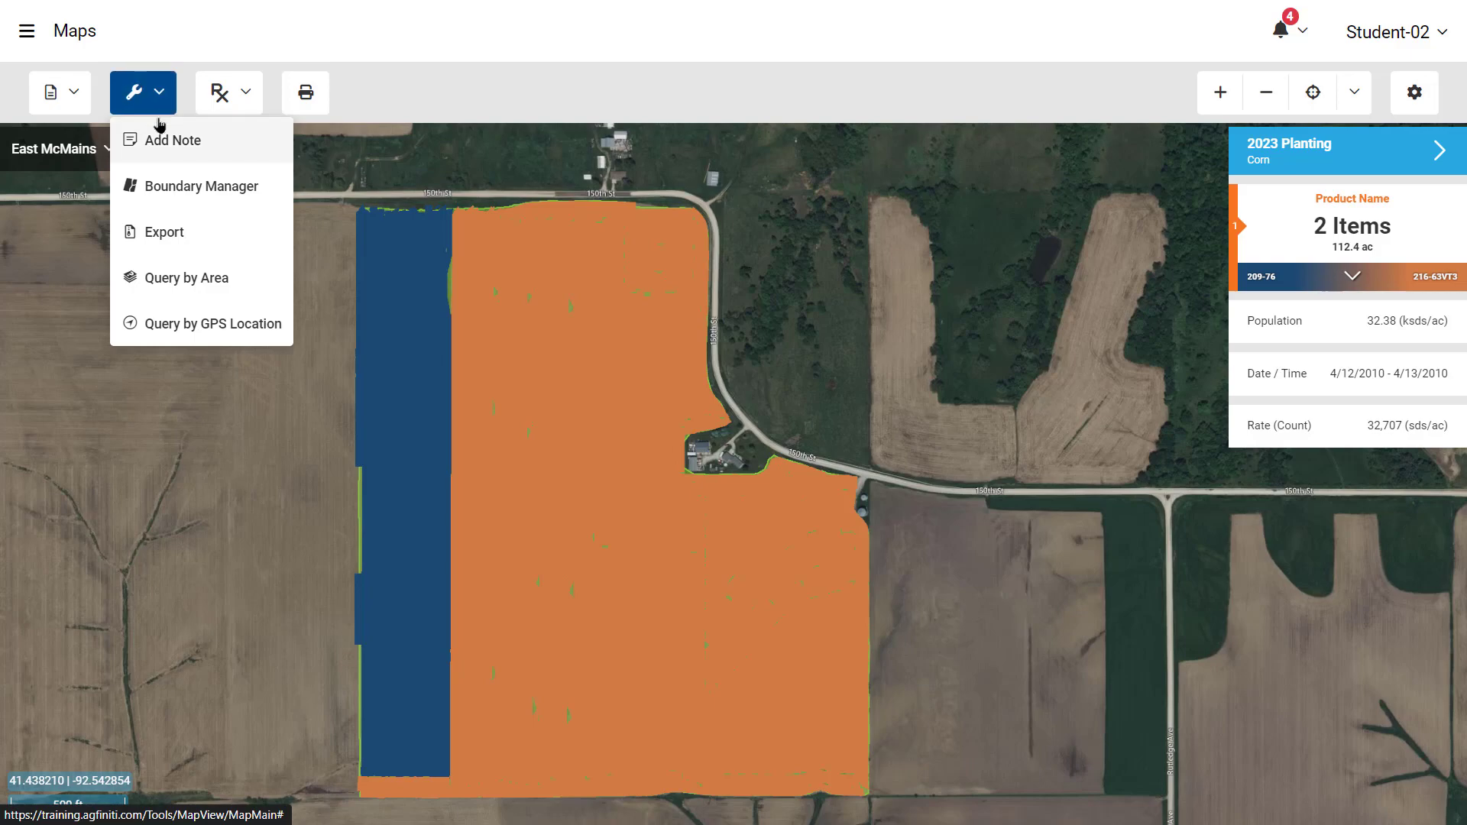
# Start an export and choose Display Setup for an Ag Leader display file.
pyautogui.click(208, 239)
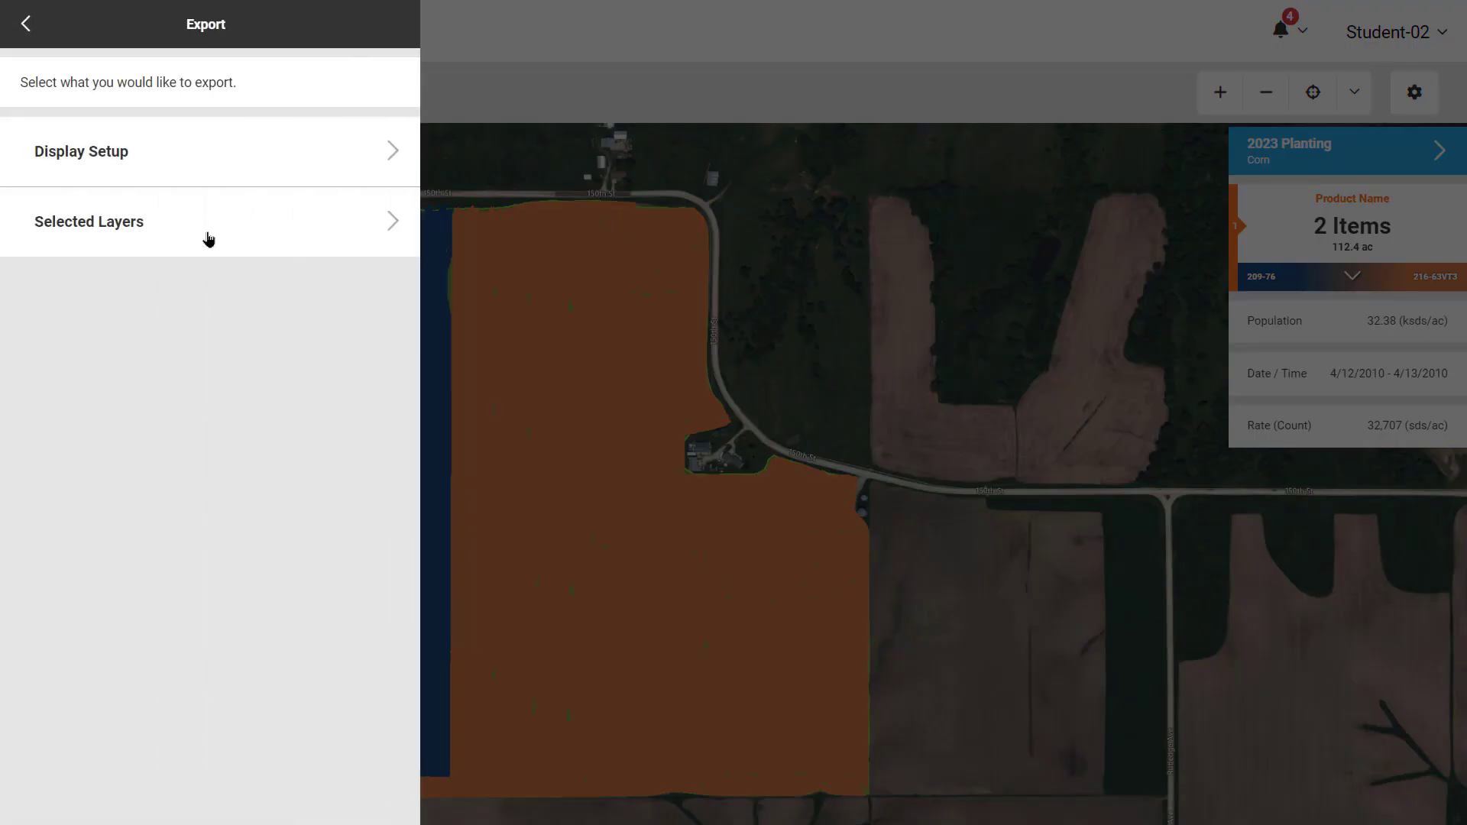
pyautogui.click(191, 182)
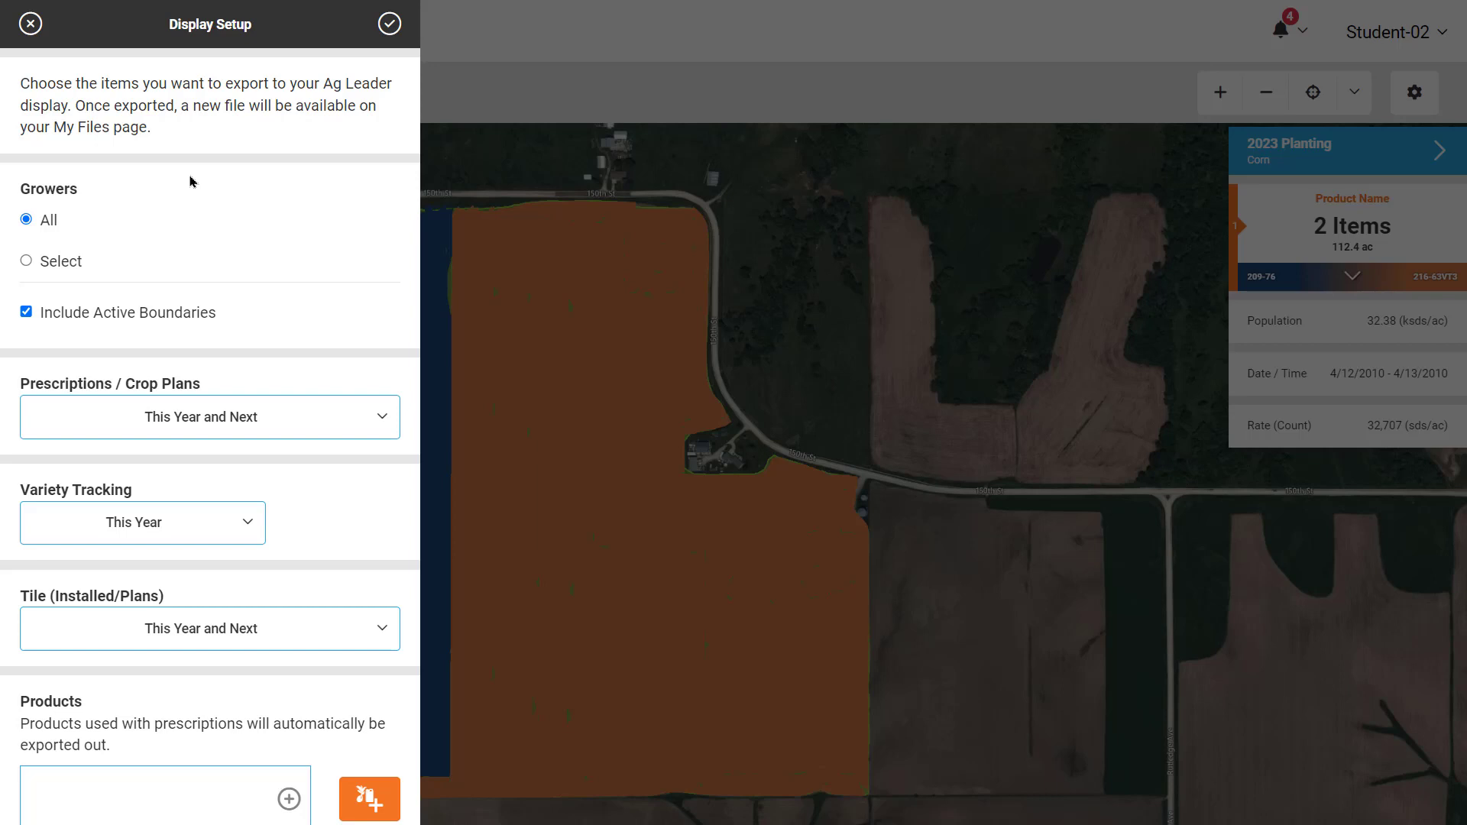
# Limit the Display Setup export to one selected grower, keeping crop plans at This Year and Next.
pyautogui.click(86, 265)
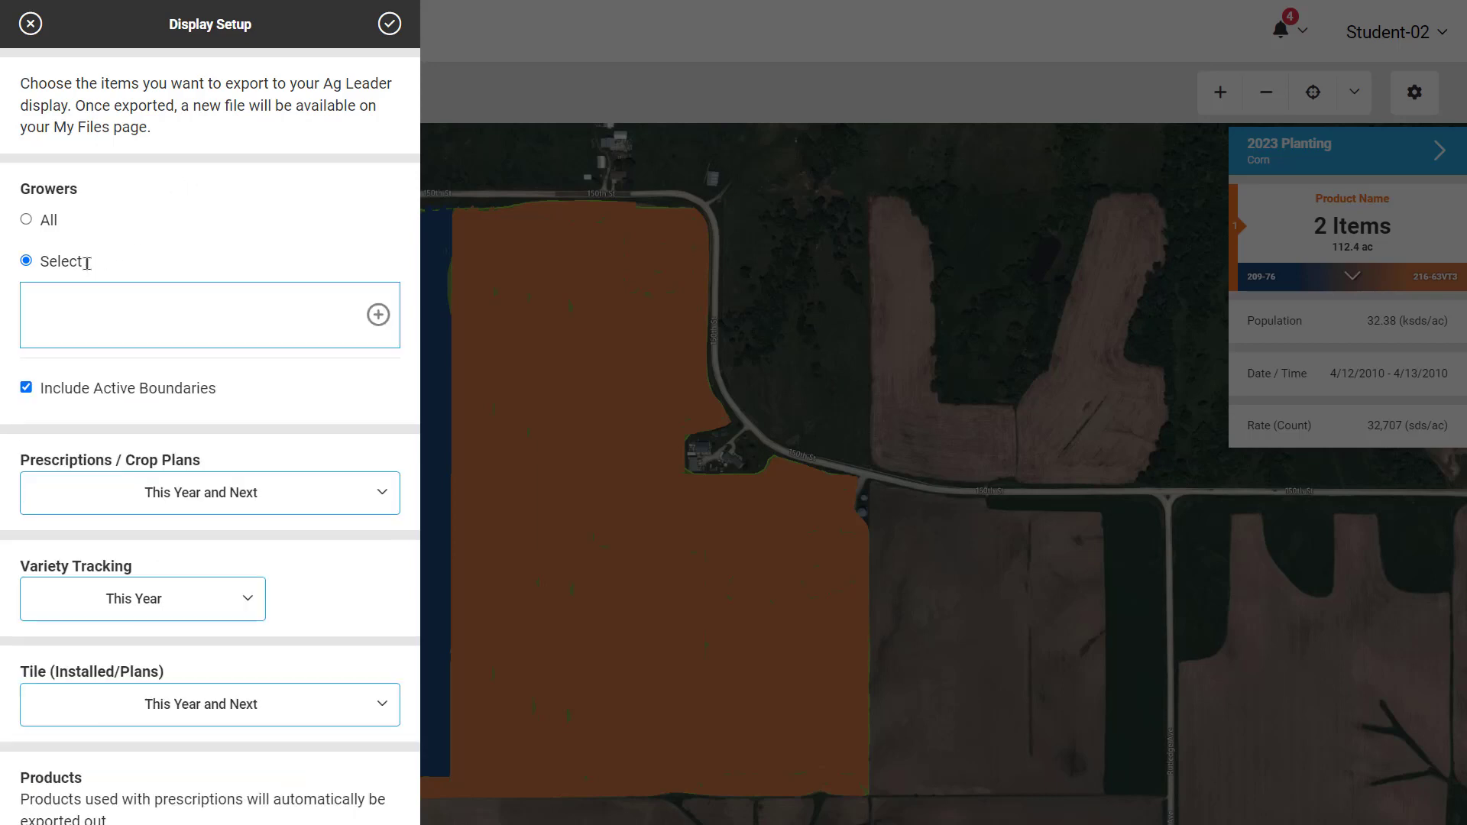
pyautogui.click(374, 316)
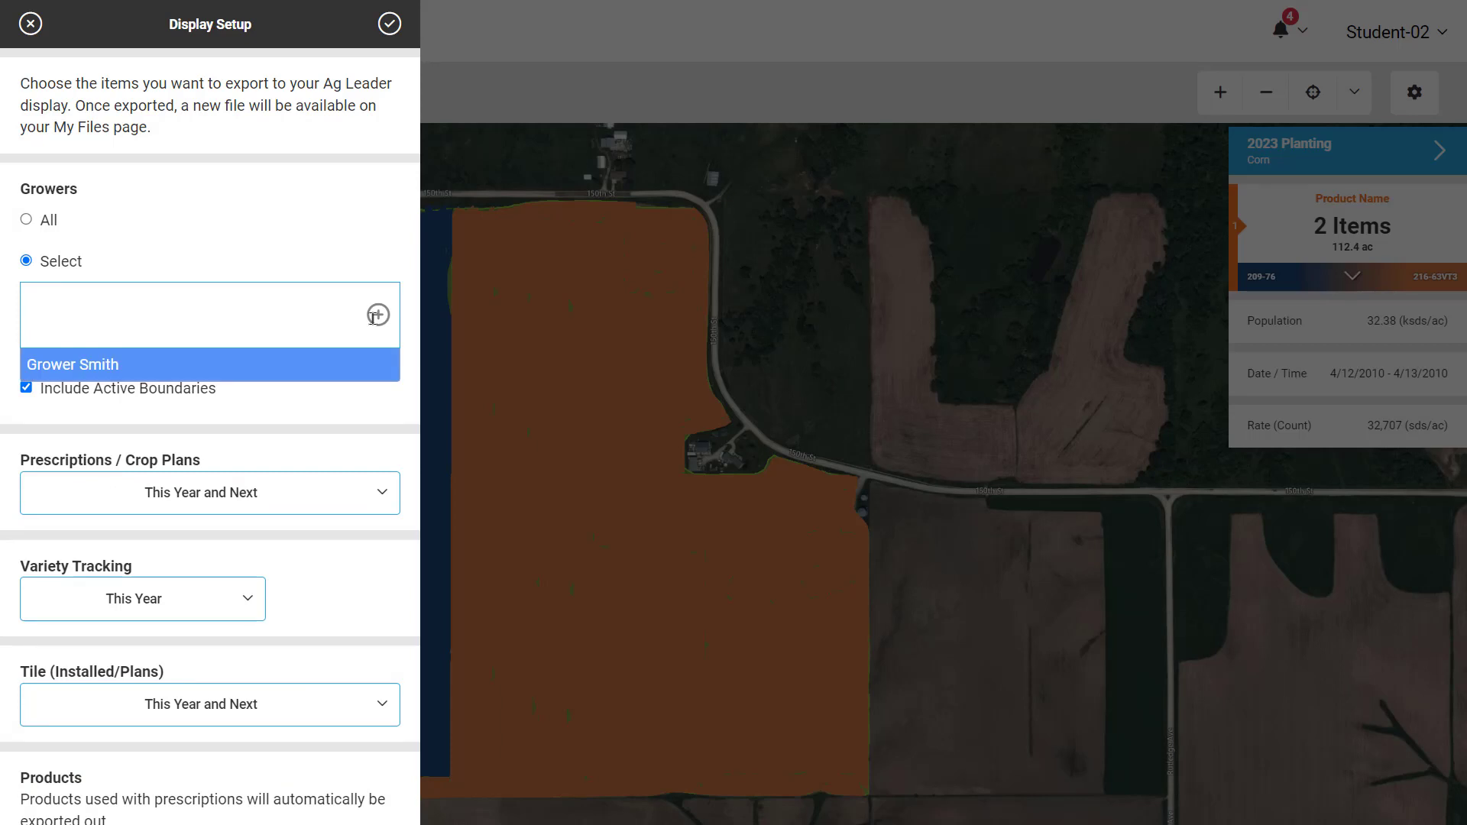
pyautogui.click(352, 366)
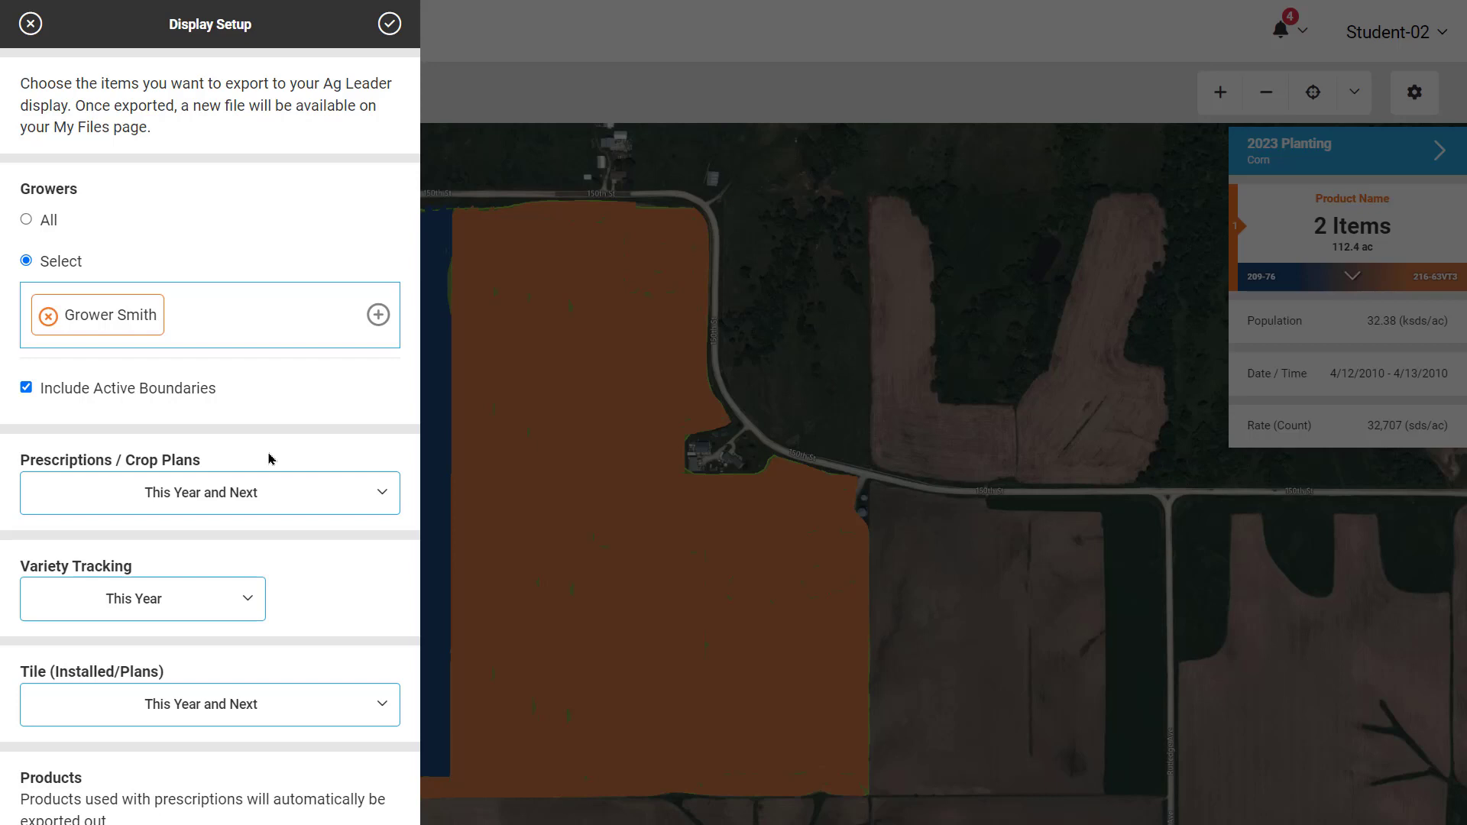
pyautogui.click(274, 497)
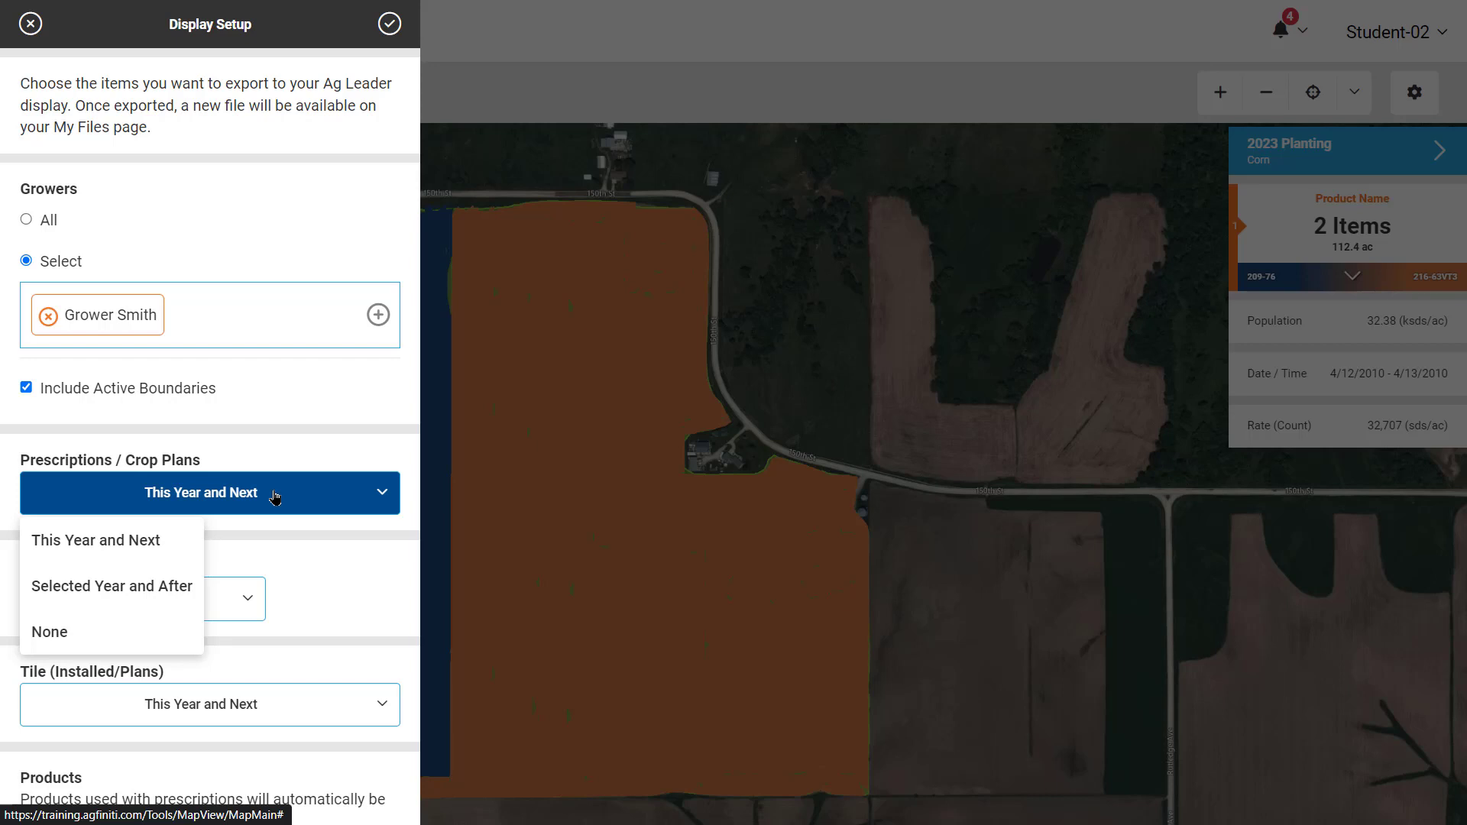
pyautogui.click(275, 498)
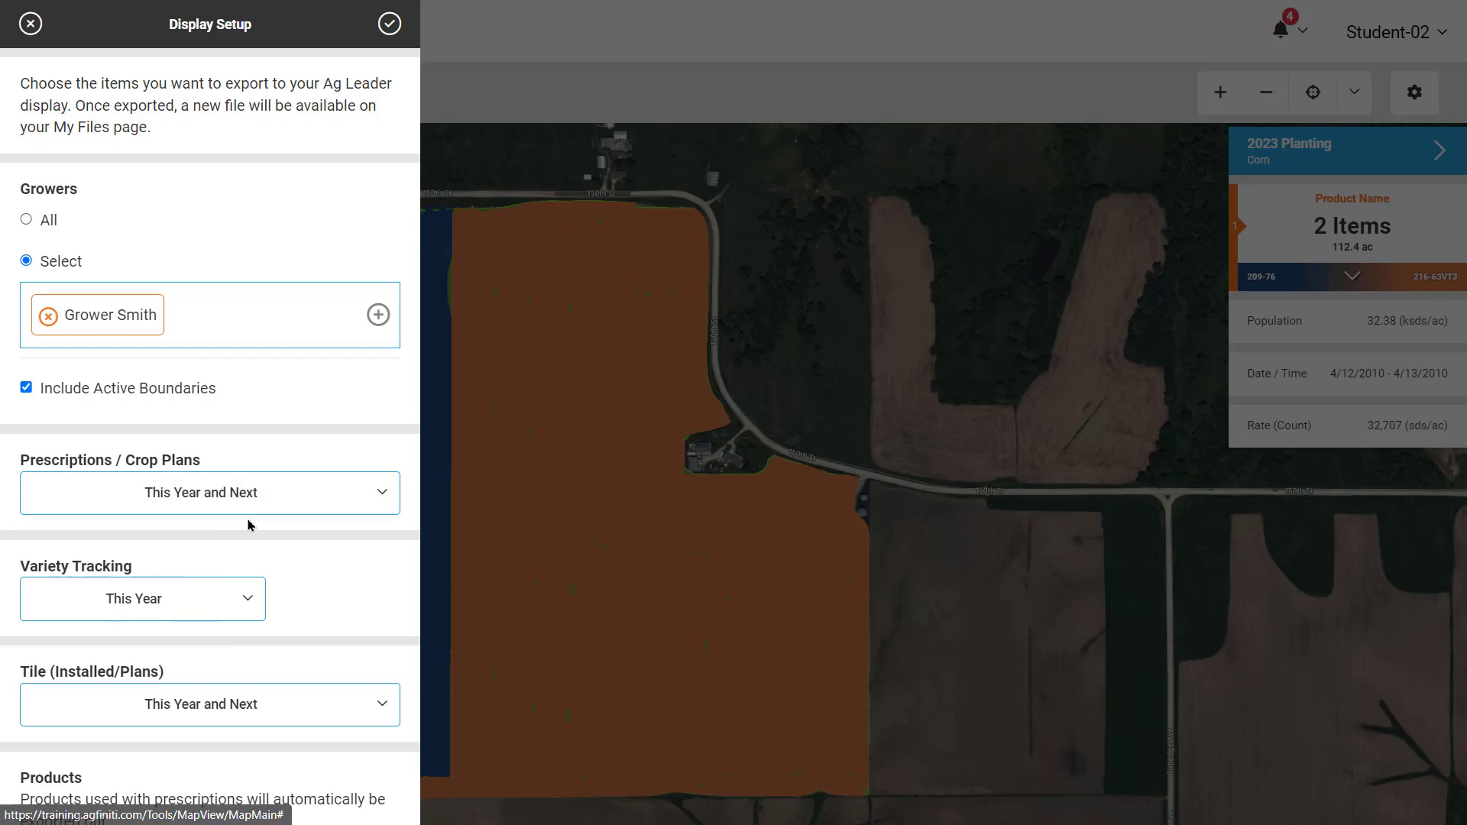
pyautogui.scroll(-2, 249, 523)
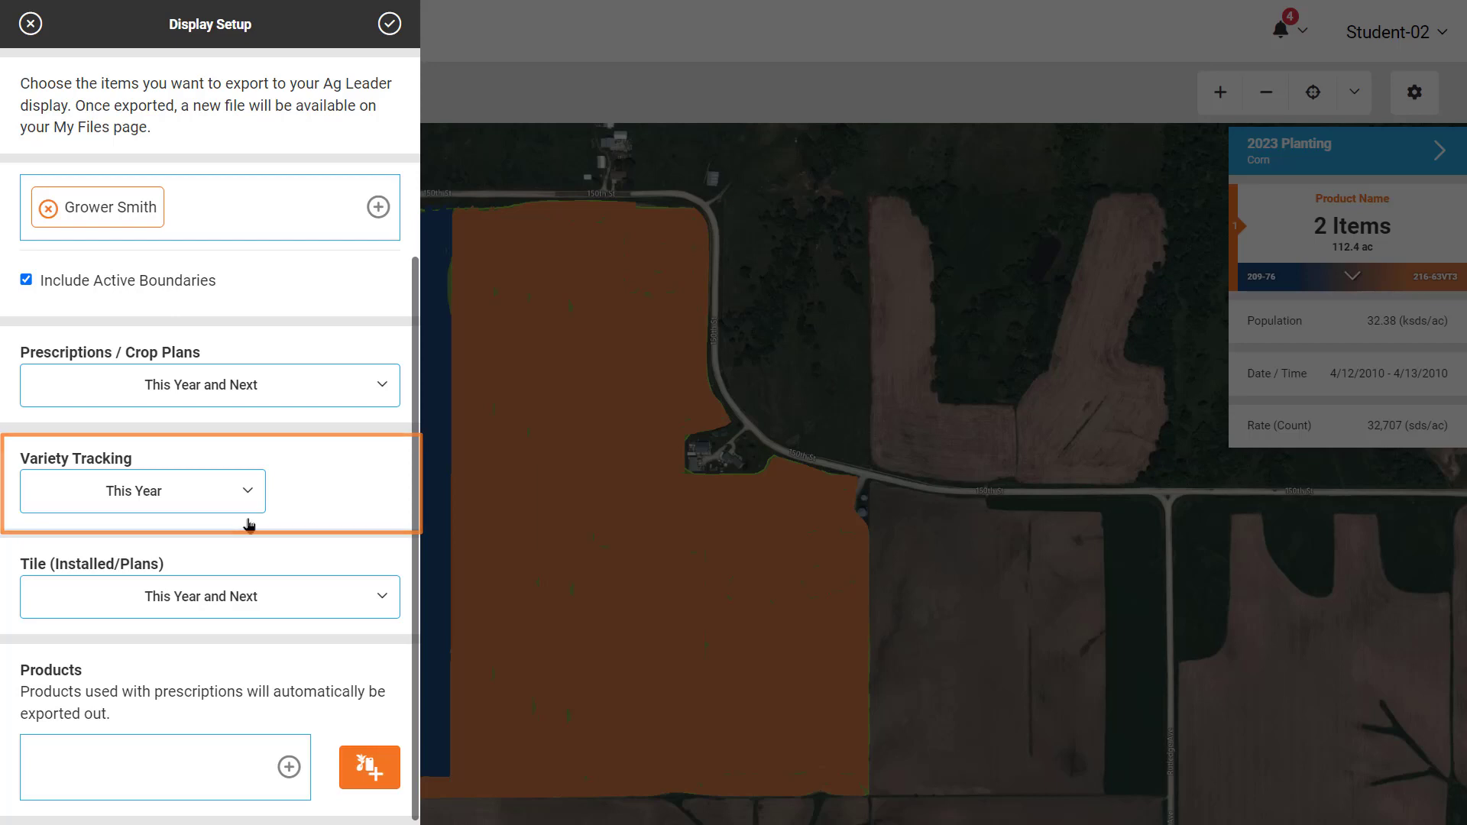
pyautogui.click(228, 511)
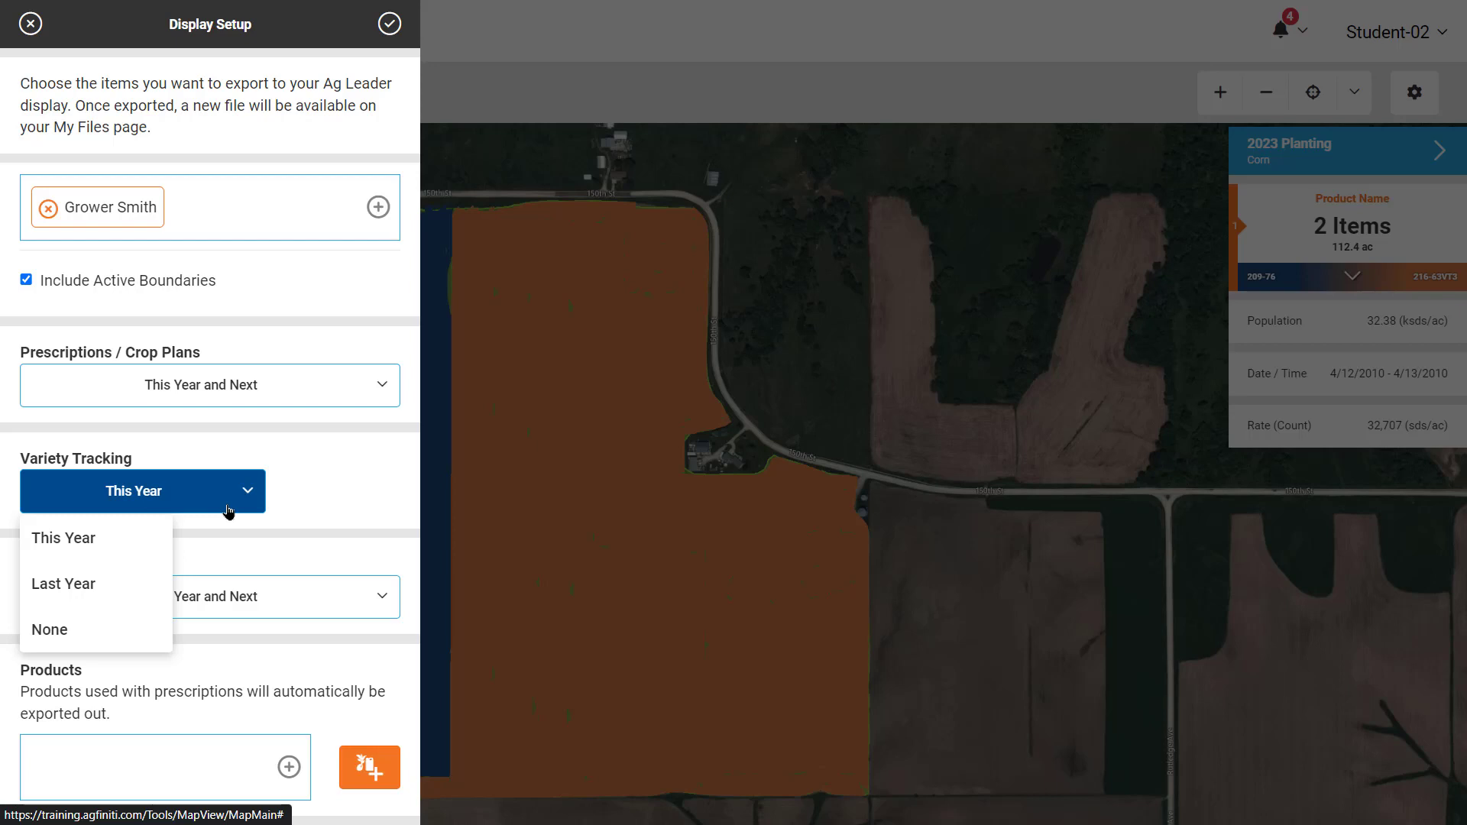
pyautogui.click(228, 511)
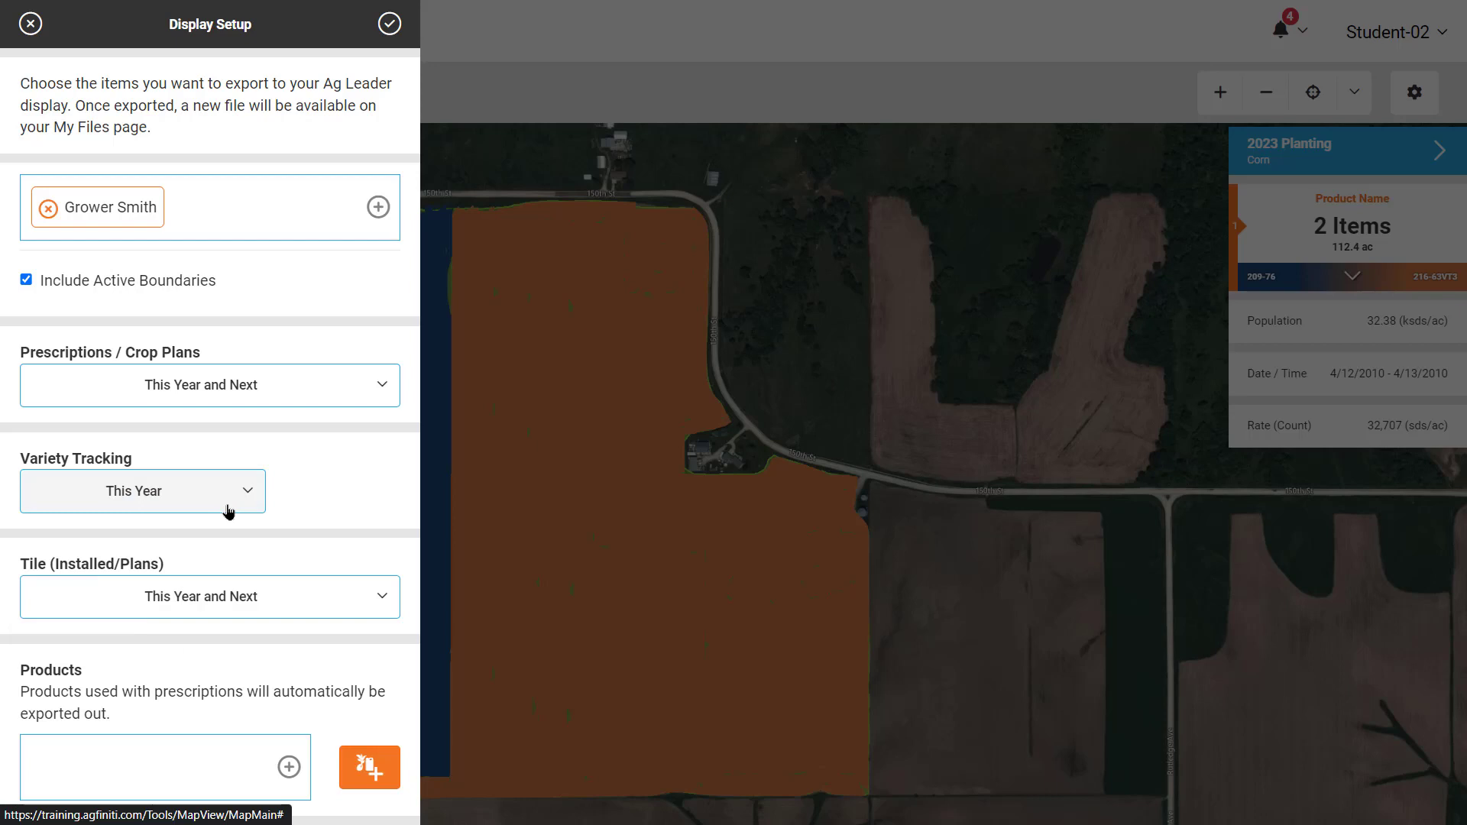
pyautogui.click(316, 612)
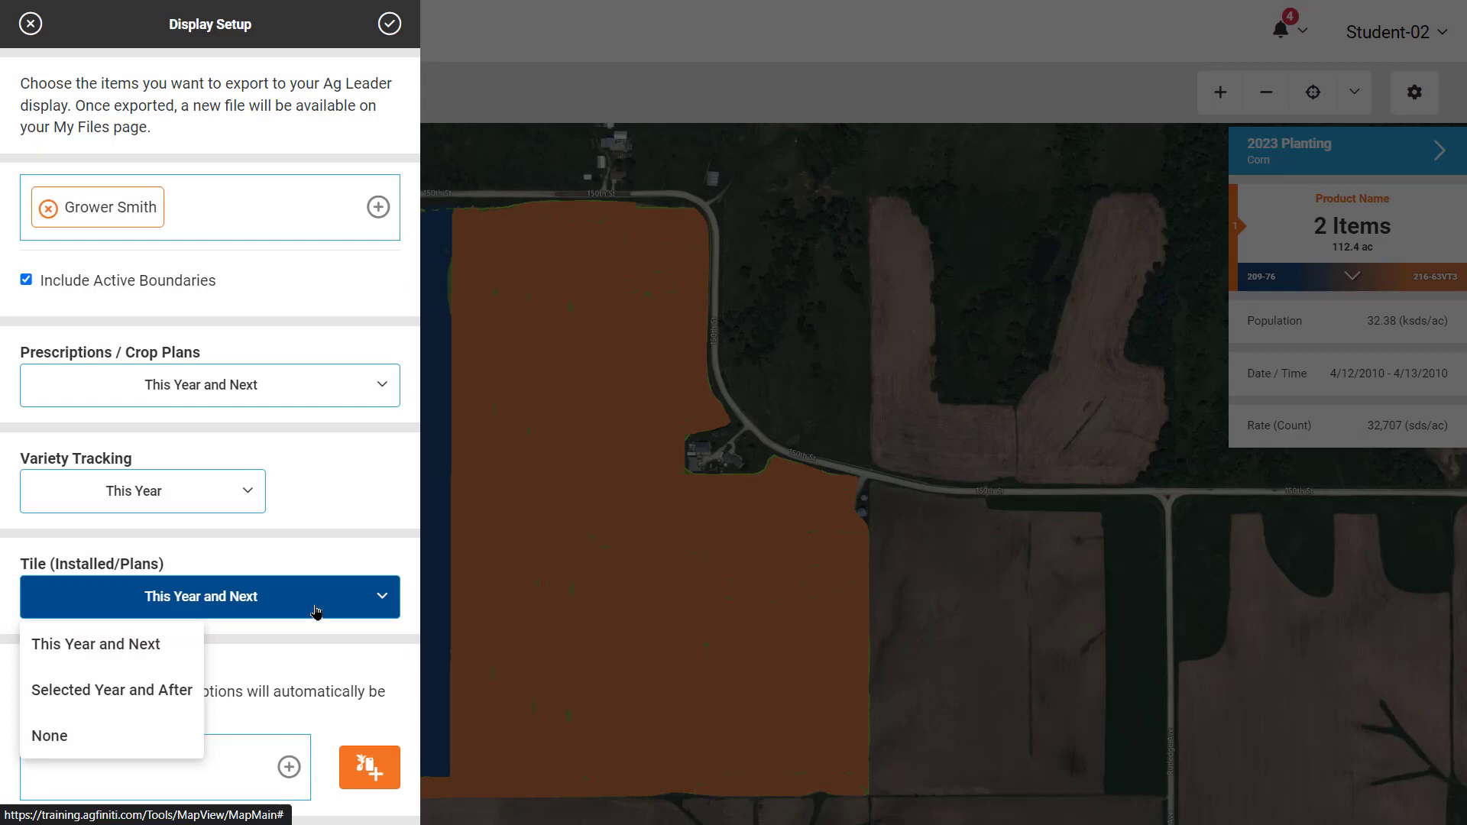
pyautogui.click(316, 612)
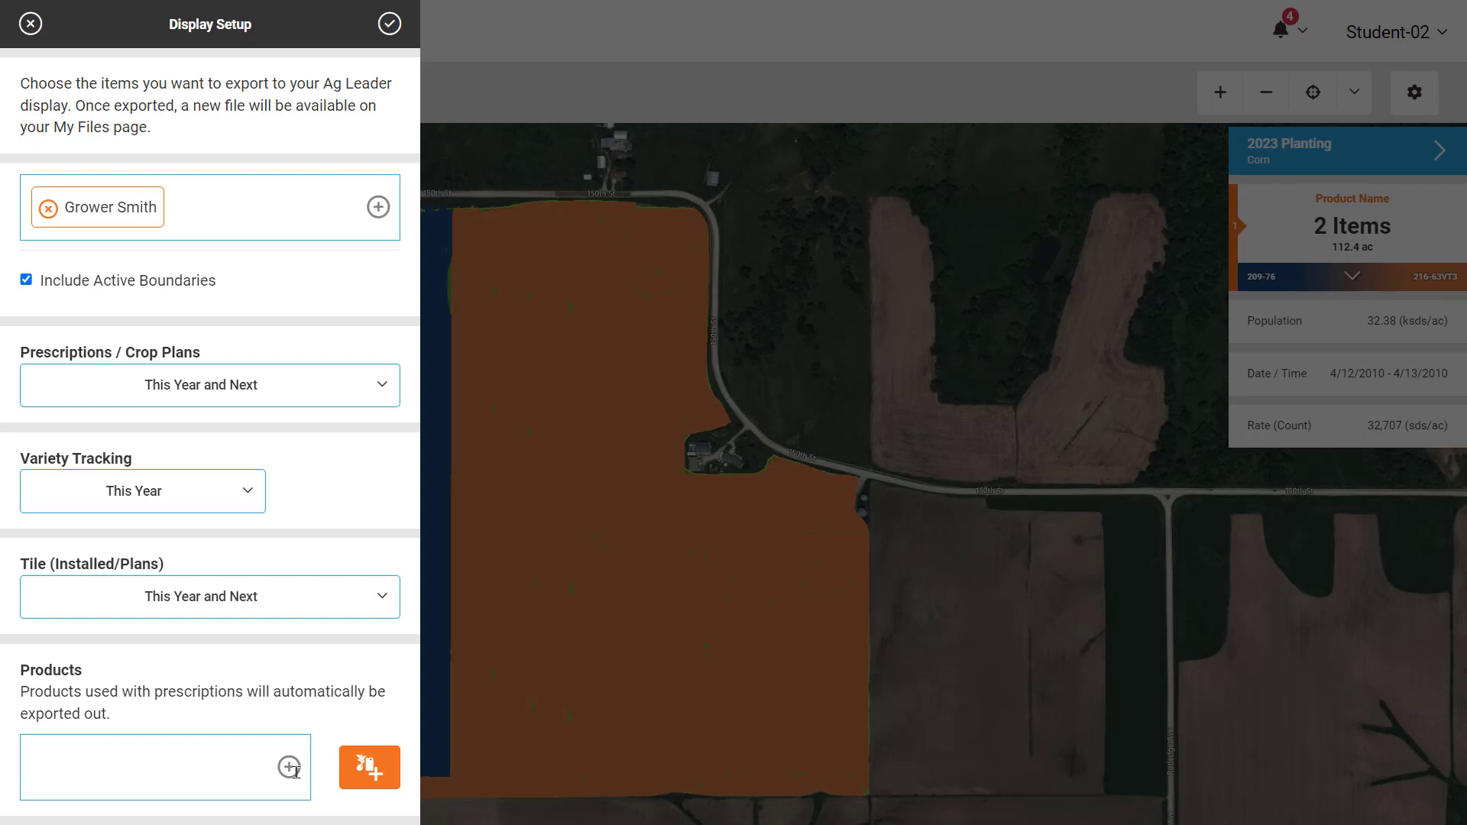
# Add the 28% UAN product and submit the Display Setup export.
pyautogui.click(269, 766)
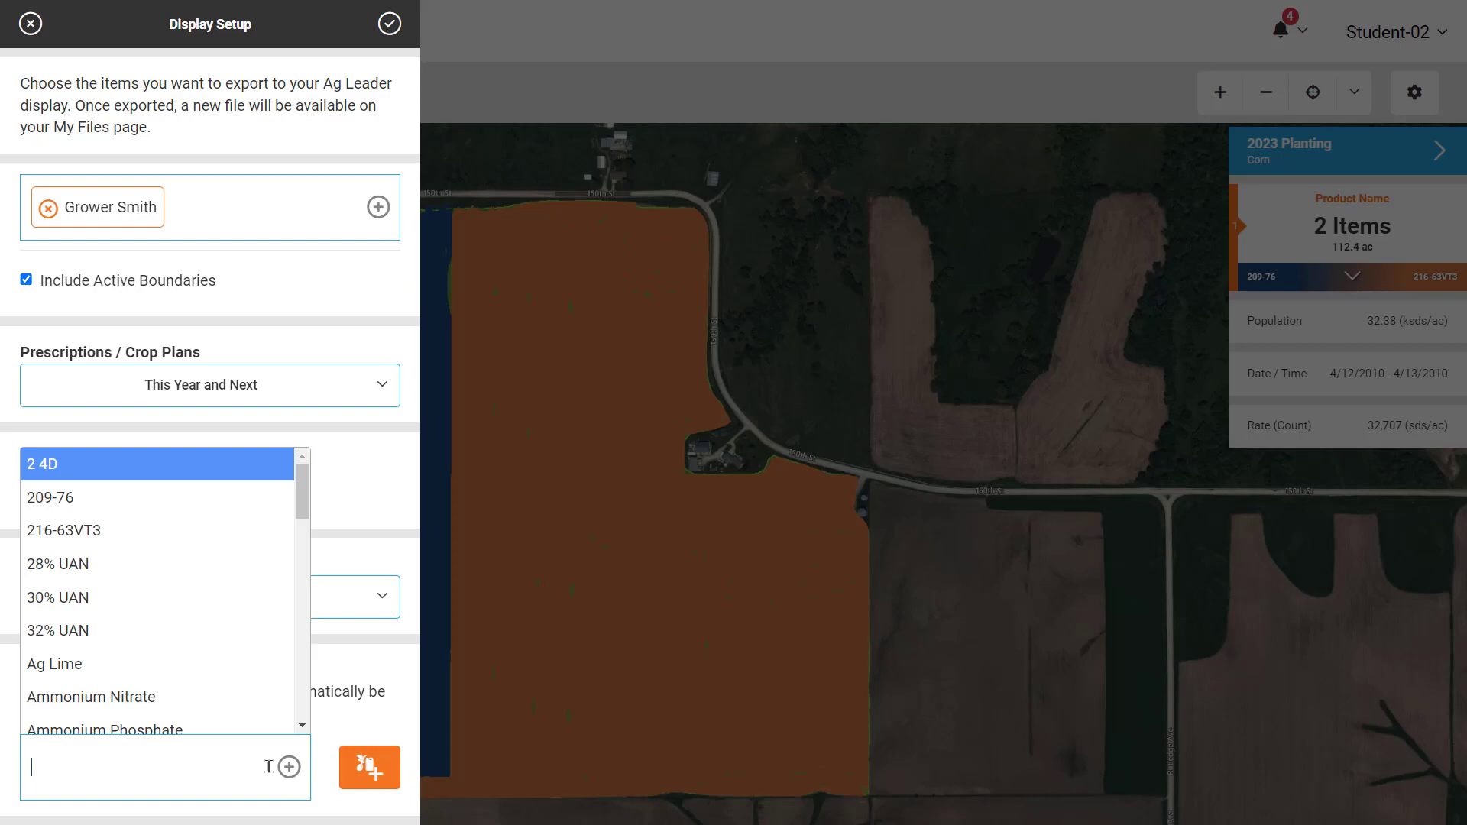
pyautogui.click(119, 572)
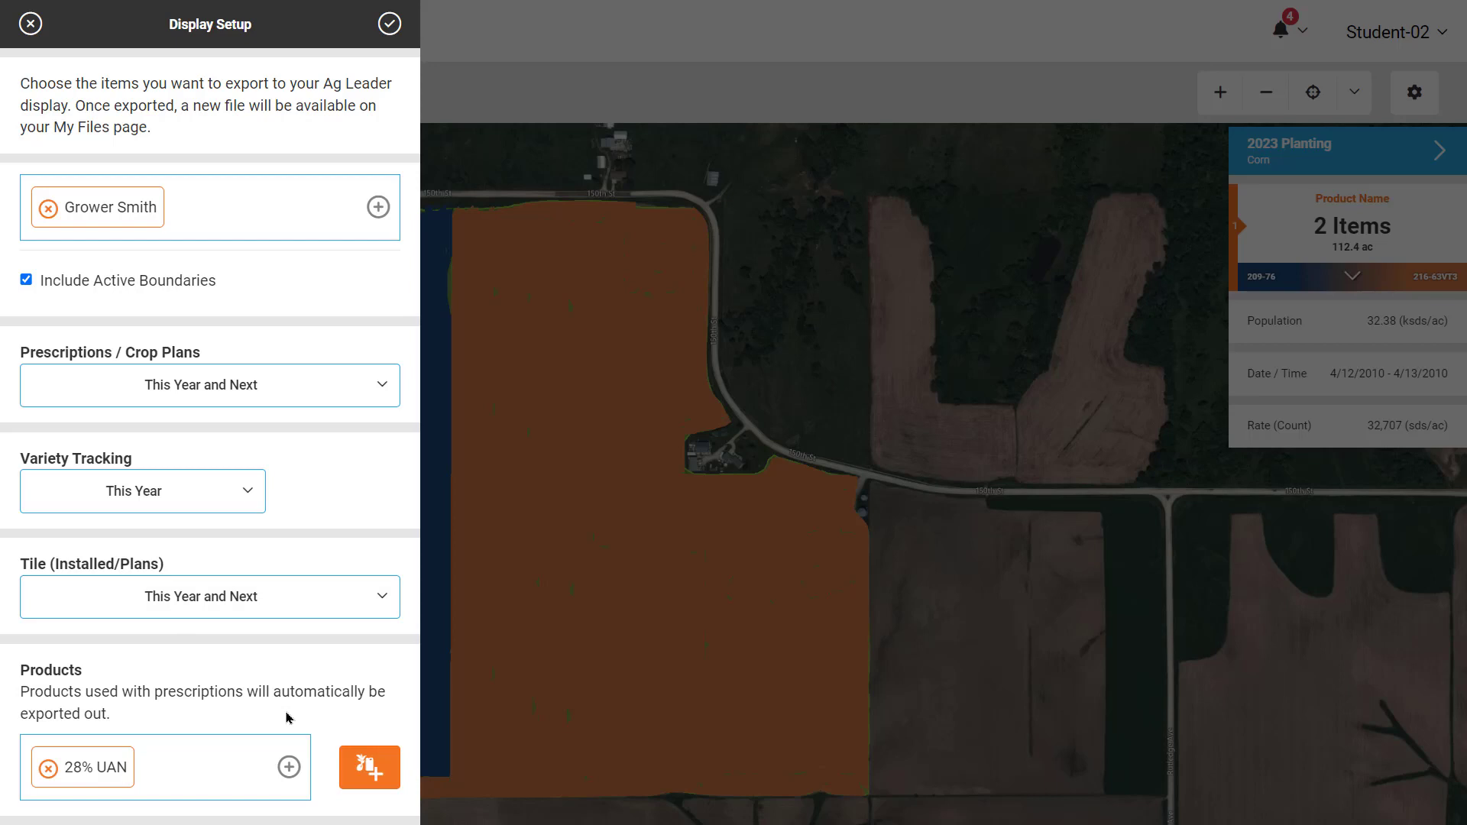
pyautogui.scroll(2, 288, 718)
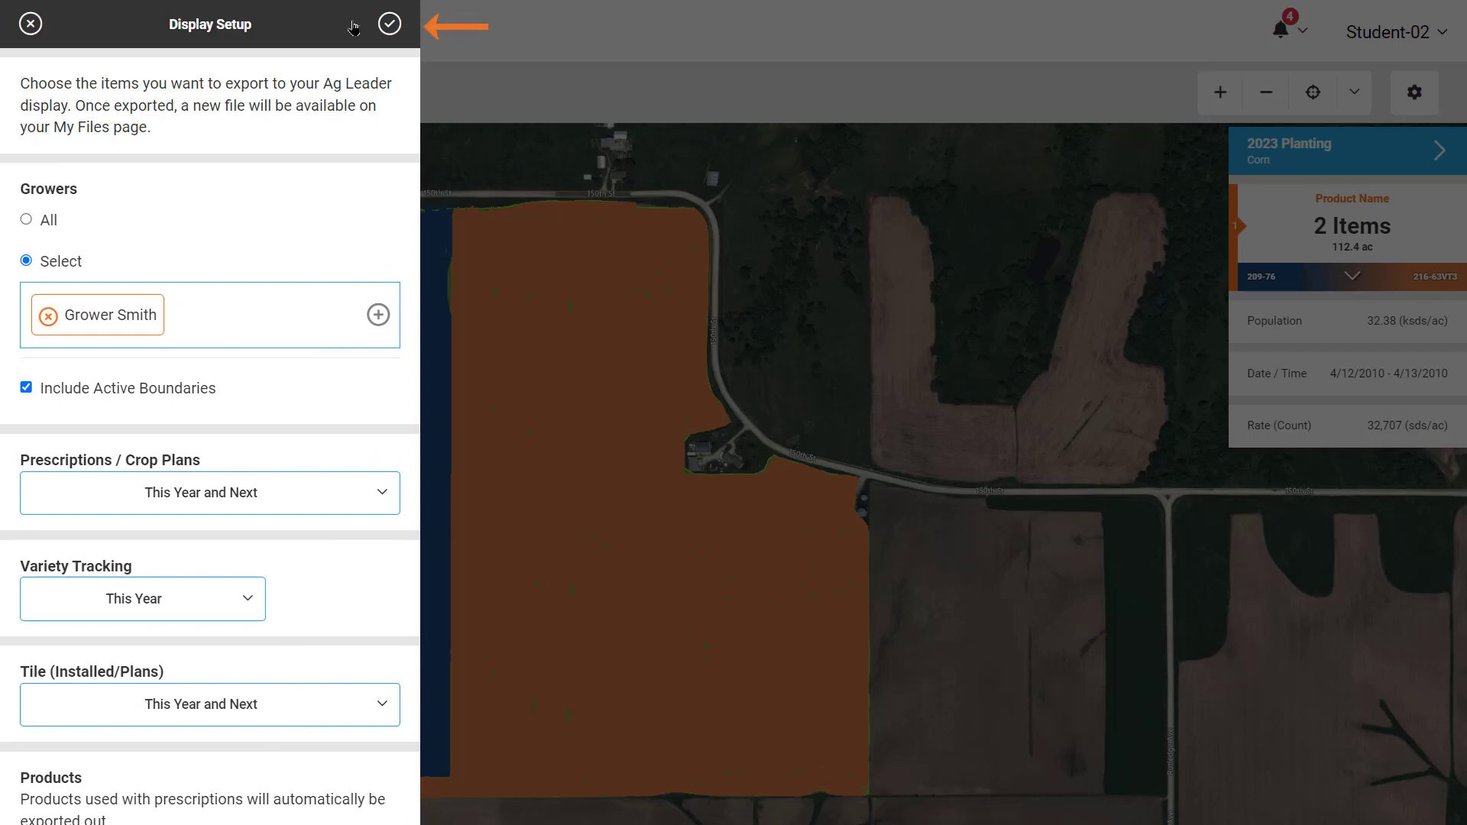
pyautogui.click(386, 32)
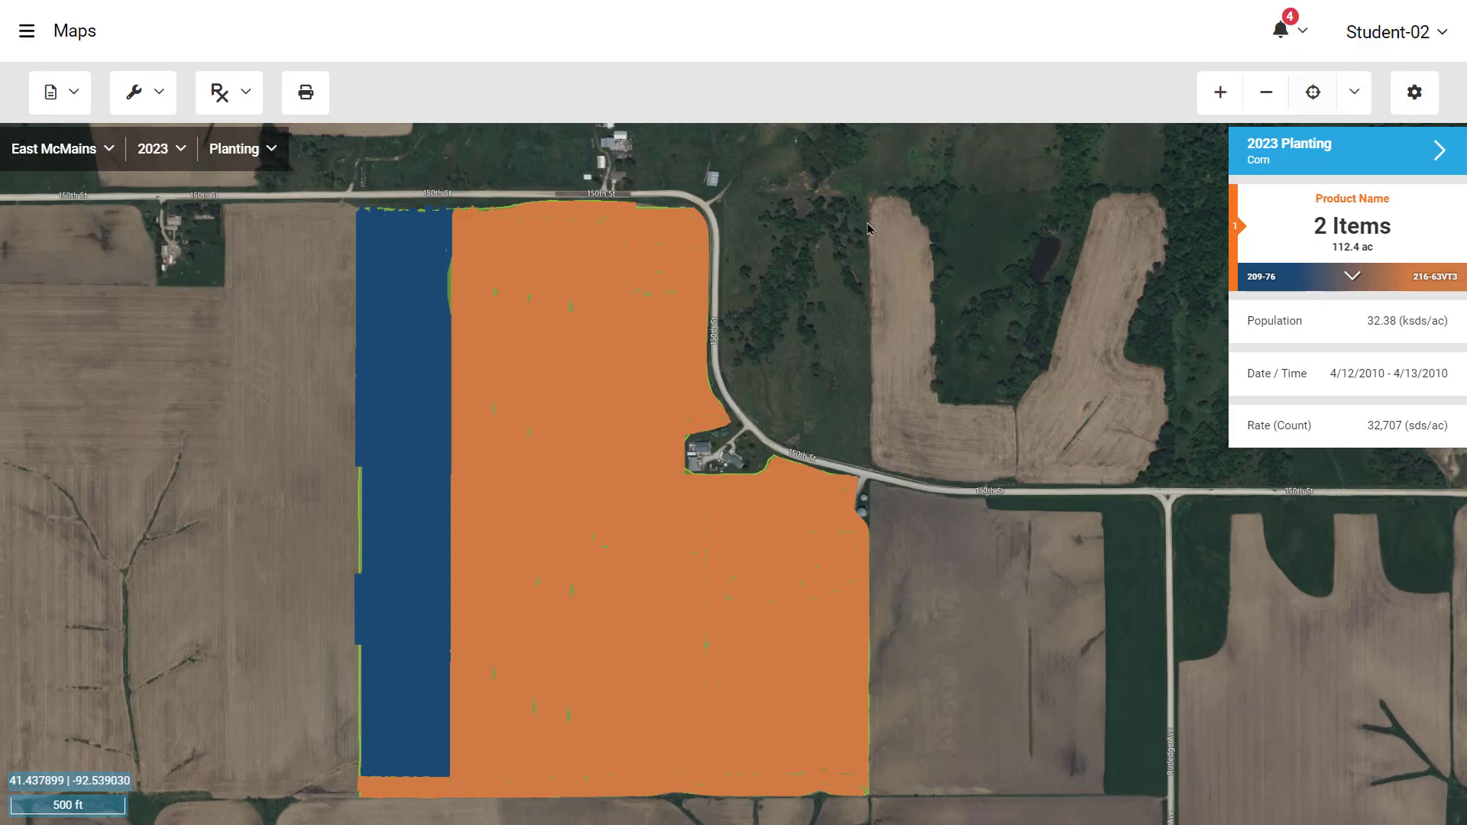
# Switch the map to the 2023 Grain Harvest yield layer and begin a new export.
pyautogui.click(222, 150)
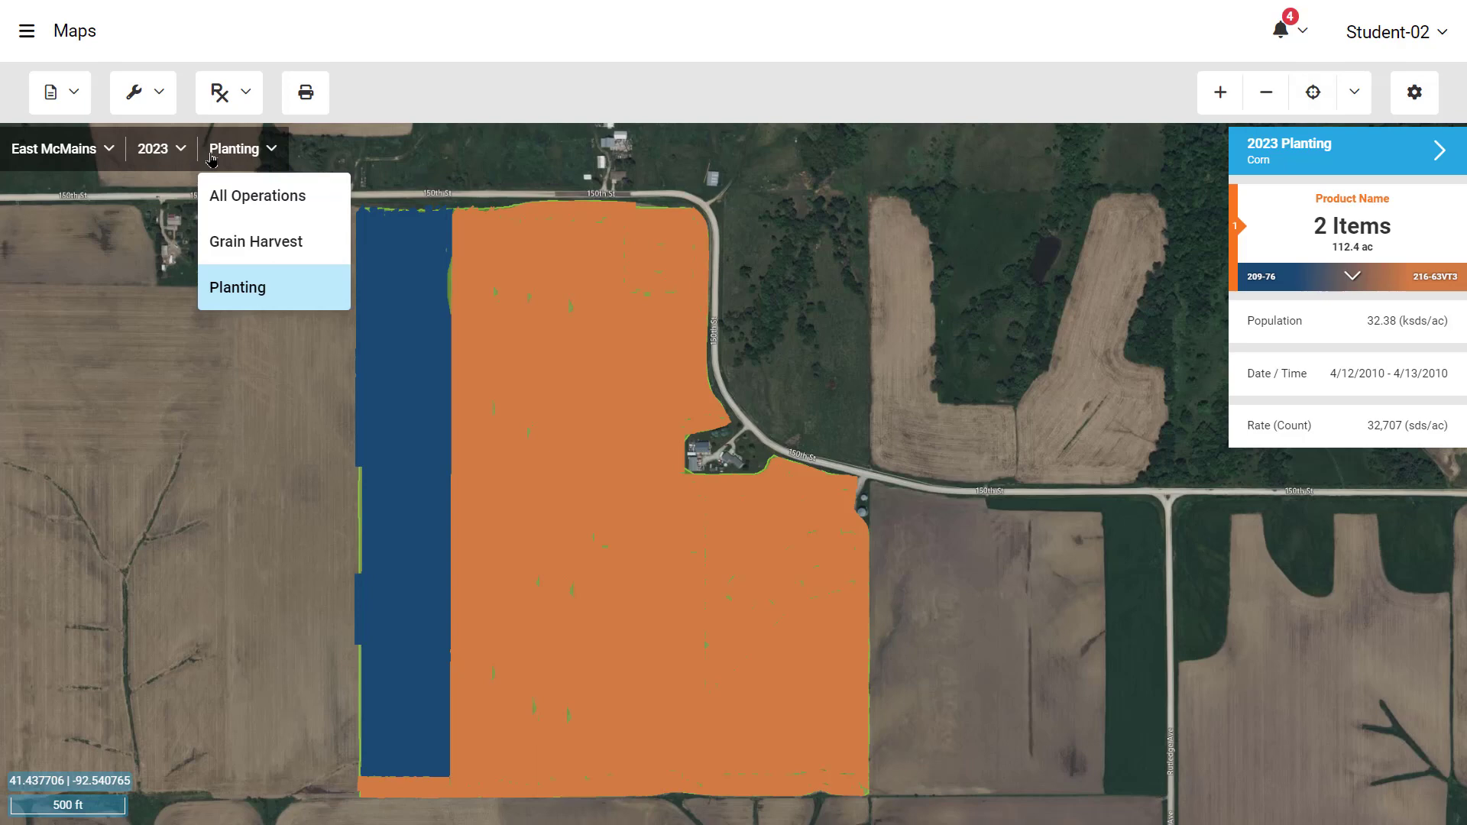
pyautogui.click(226, 244)
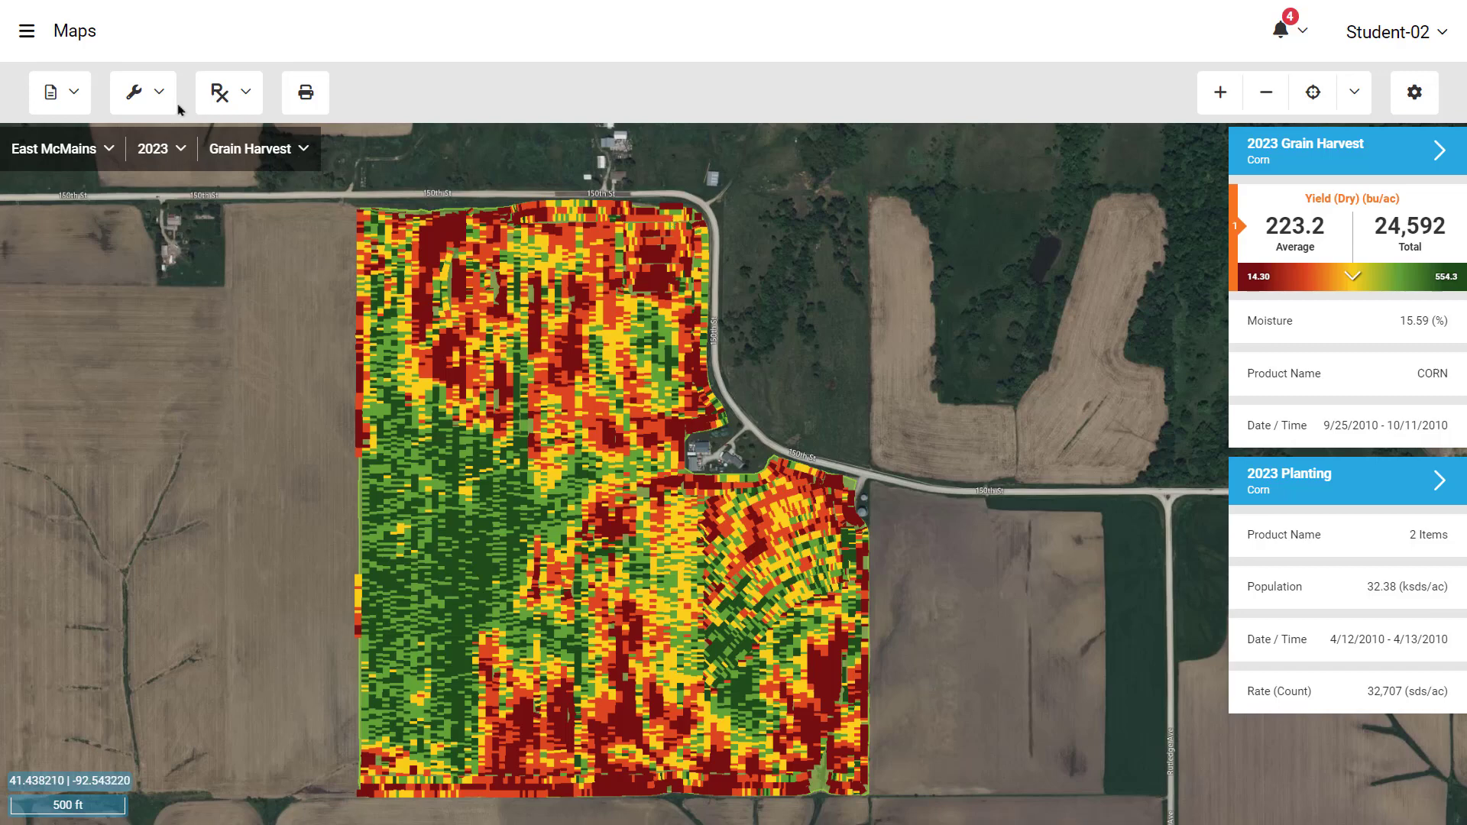
pyautogui.click(156, 92)
pyautogui.click(234, 246)
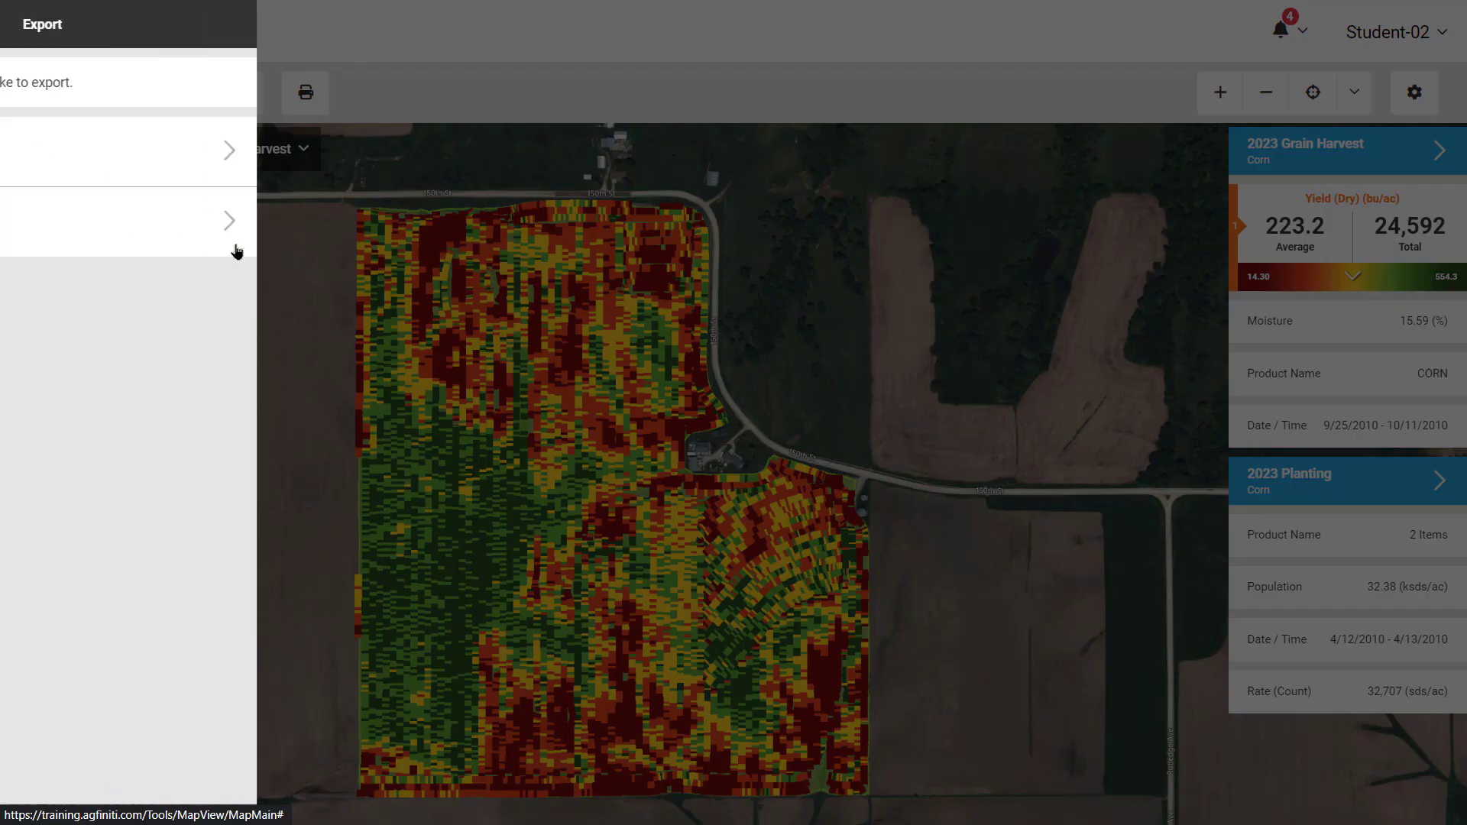
# Export Selected Layers as Shapefile, with the 2023 Grain Harvest and Planting layers checked.
pyautogui.click(237, 252)
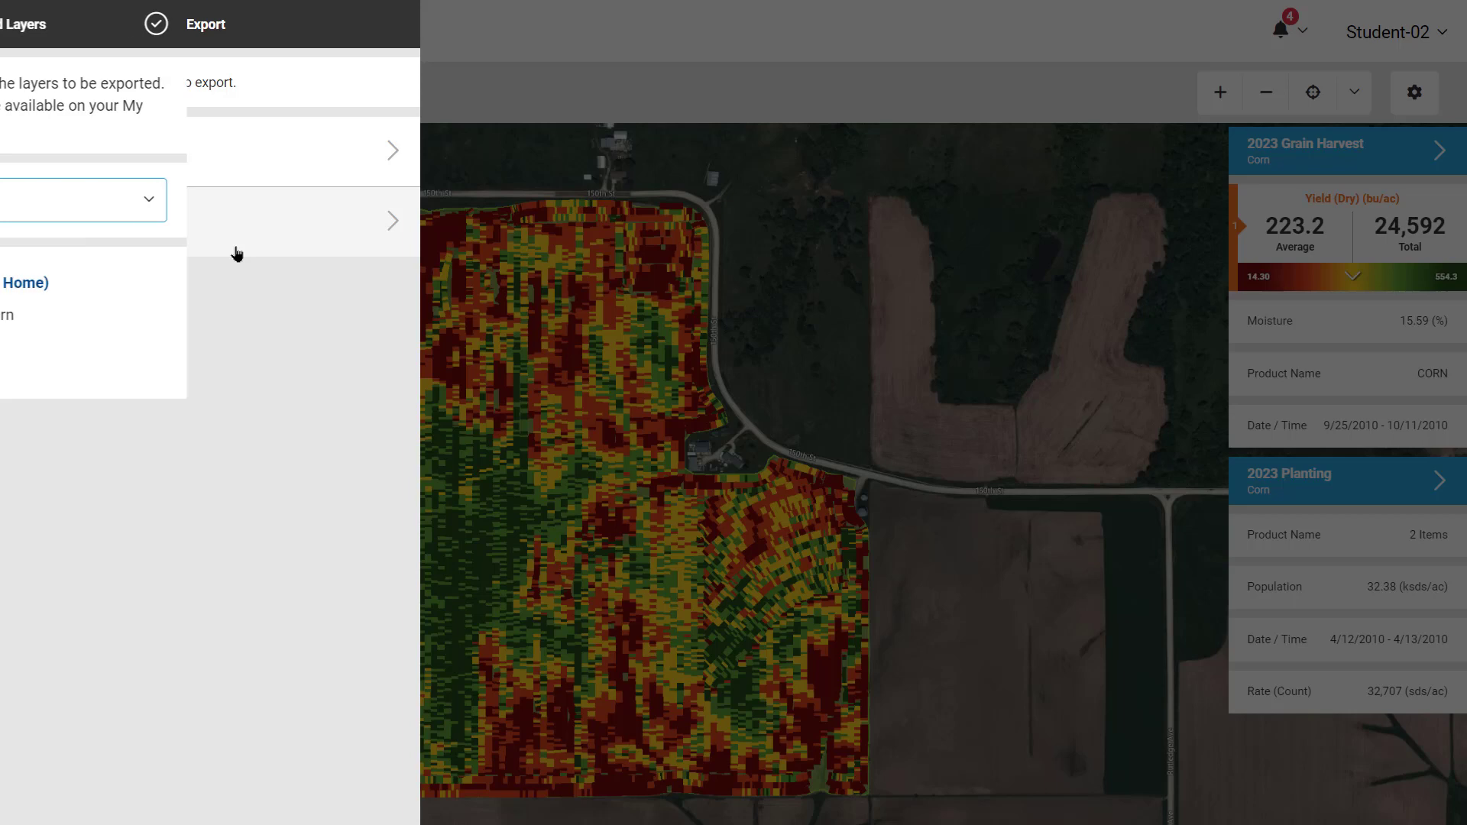
pyautogui.click(359, 209)
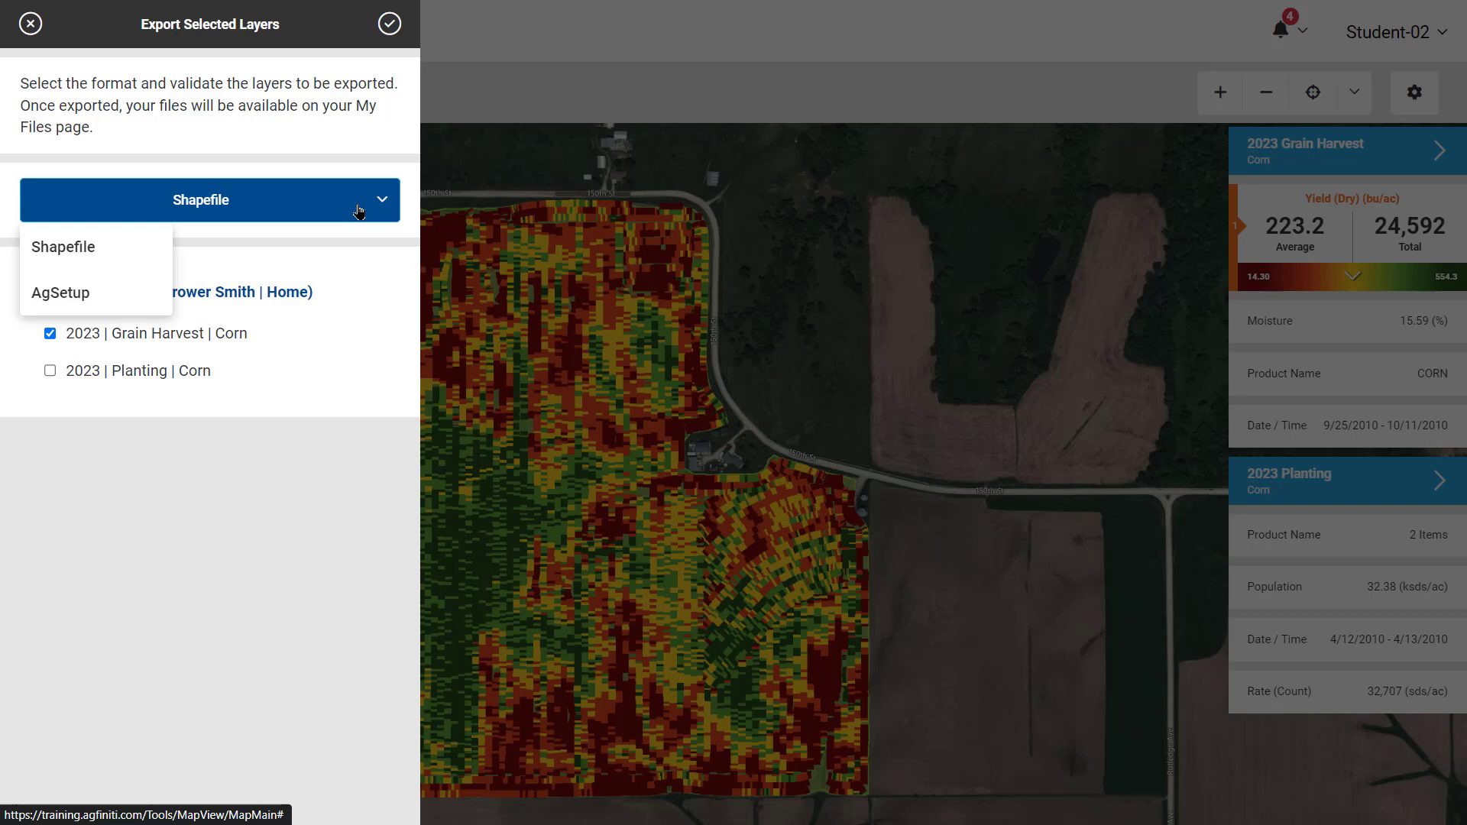
pyautogui.click(359, 205)
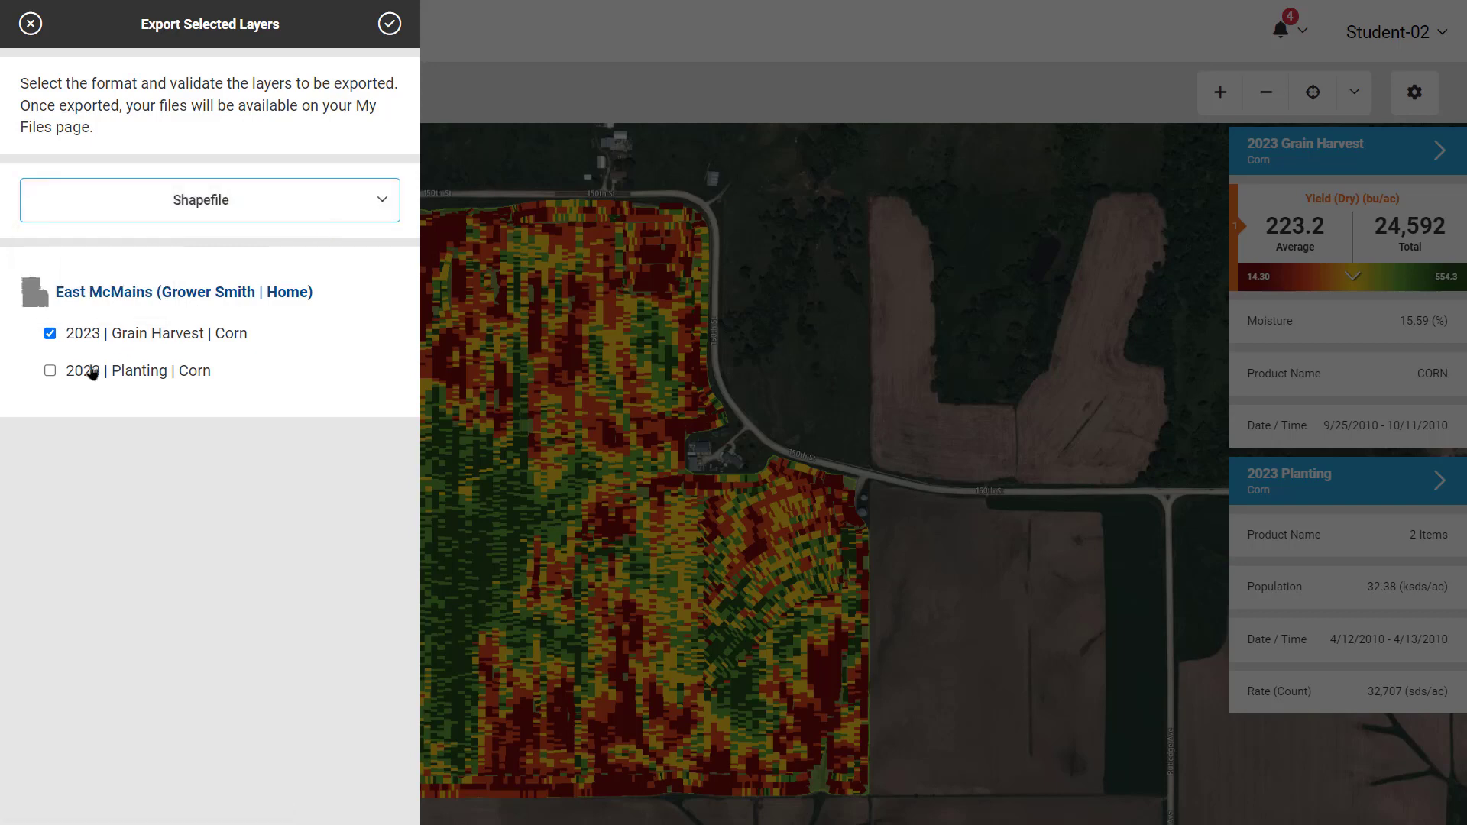
pyautogui.click(68, 383)
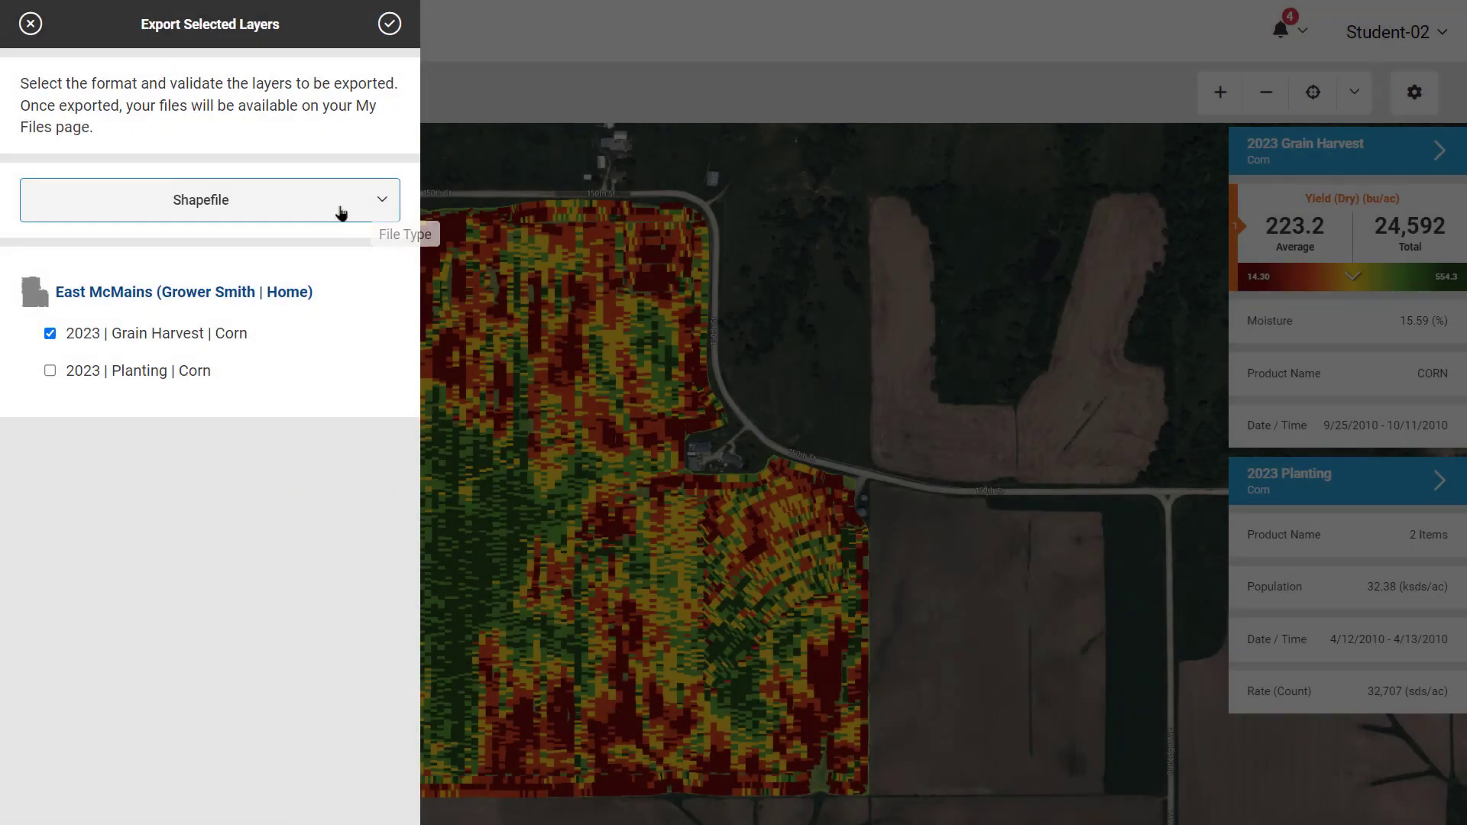
pyautogui.click(348, 210)
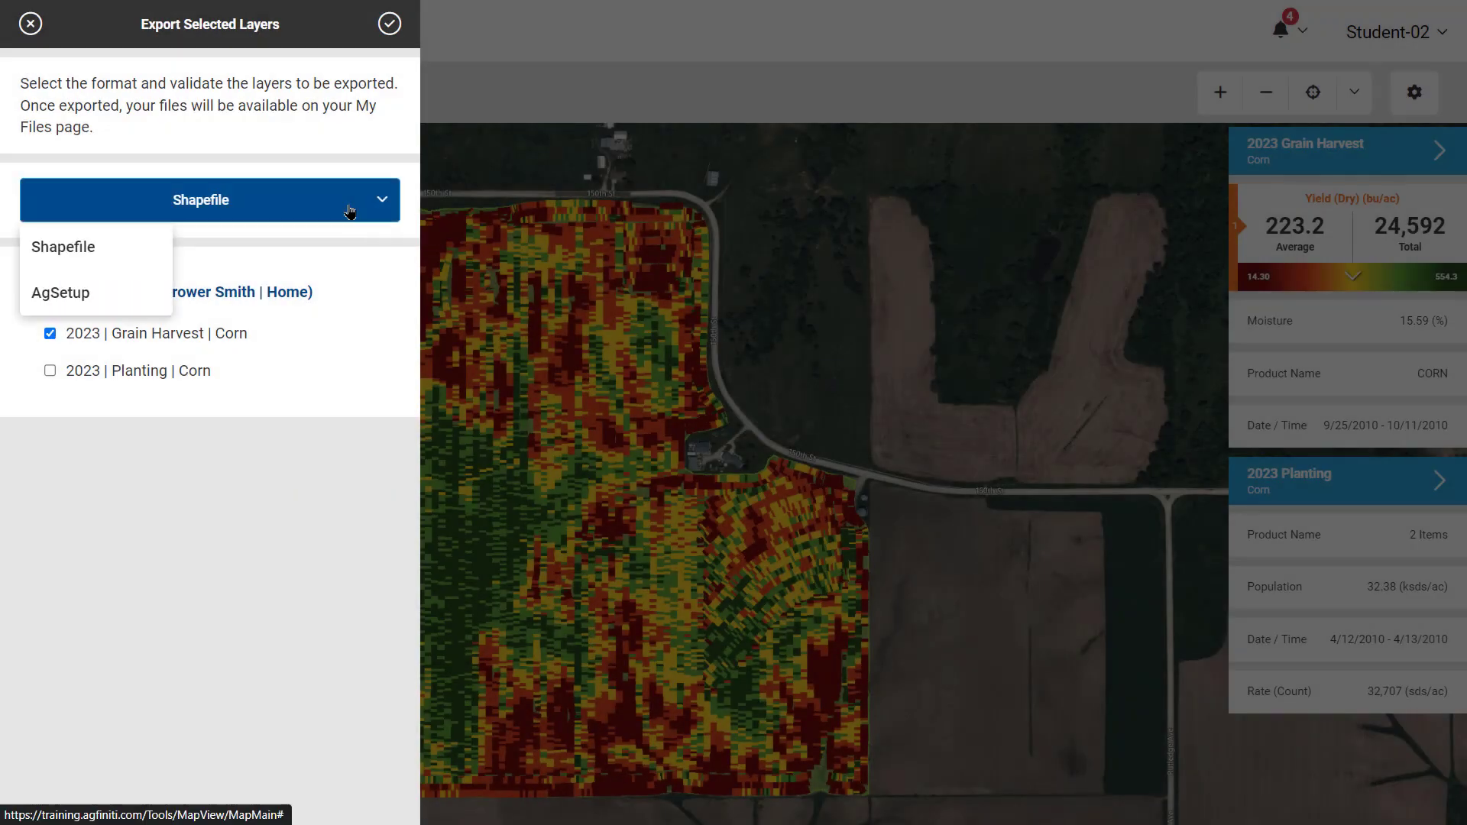
# Set the export format to AgSetup with only the 2023 Planting layer selected.
pyautogui.click(137, 296)
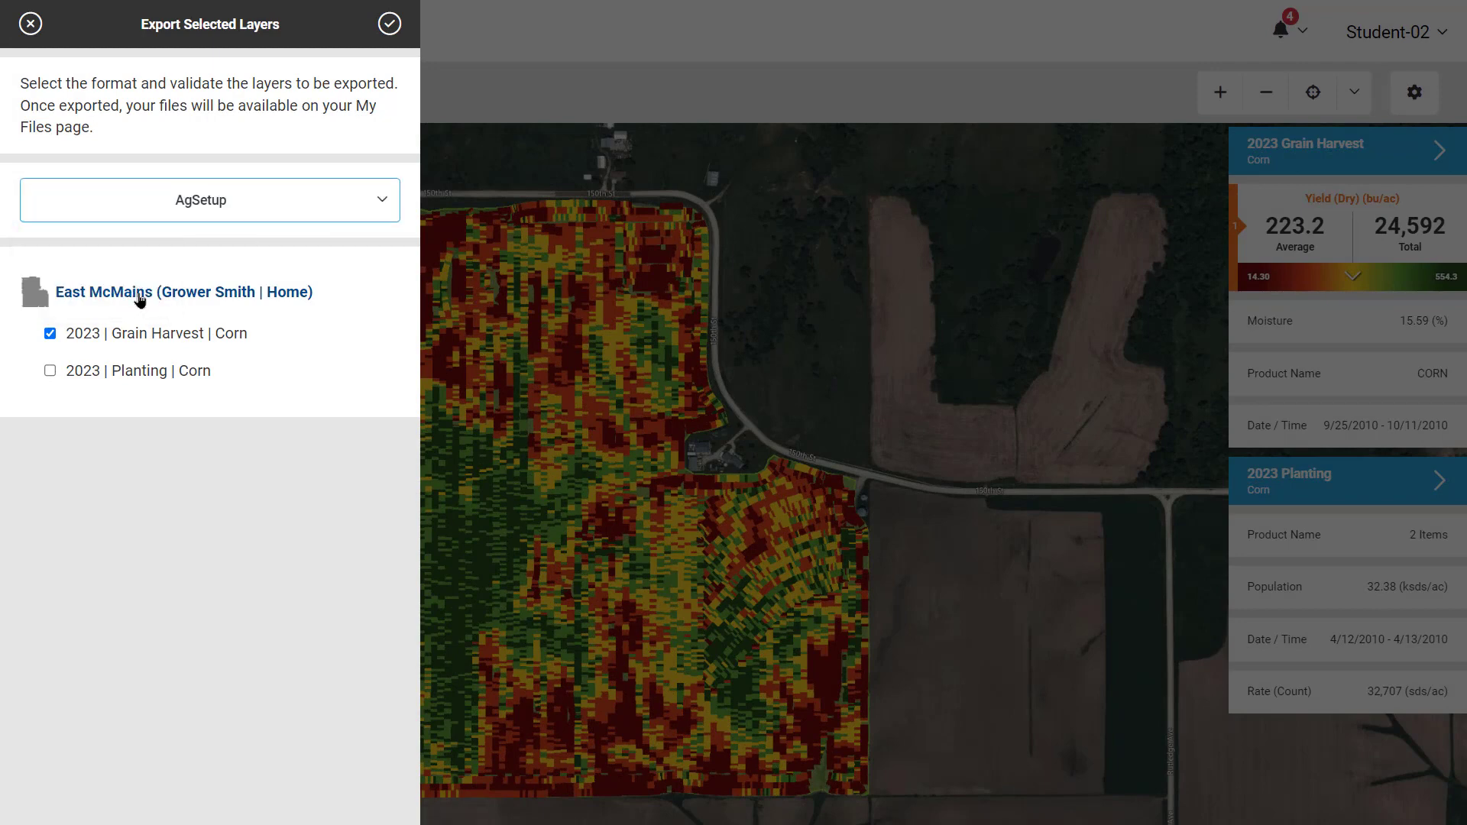
pyautogui.click(79, 339)
pyautogui.click(84, 372)
pyautogui.click(90, 373)
pyautogui.click(84, 341)
pyautogui.click(50, 334)
pyautogui.click(51, 373)
# Run the AgSetup export and view the exported files in My Files.
pyautogui.click(395, 43)
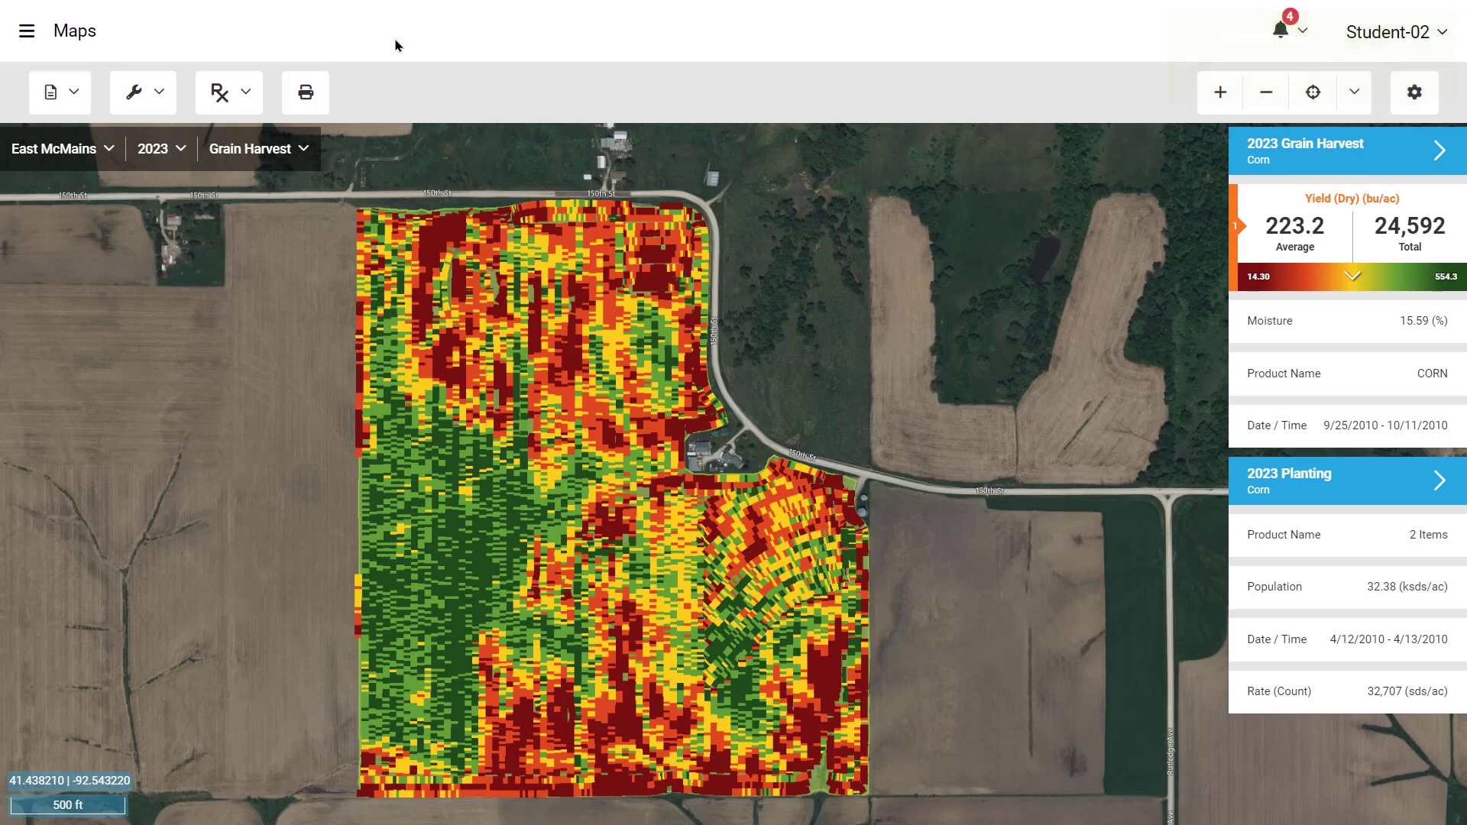
pyautogui.click(28, 32)
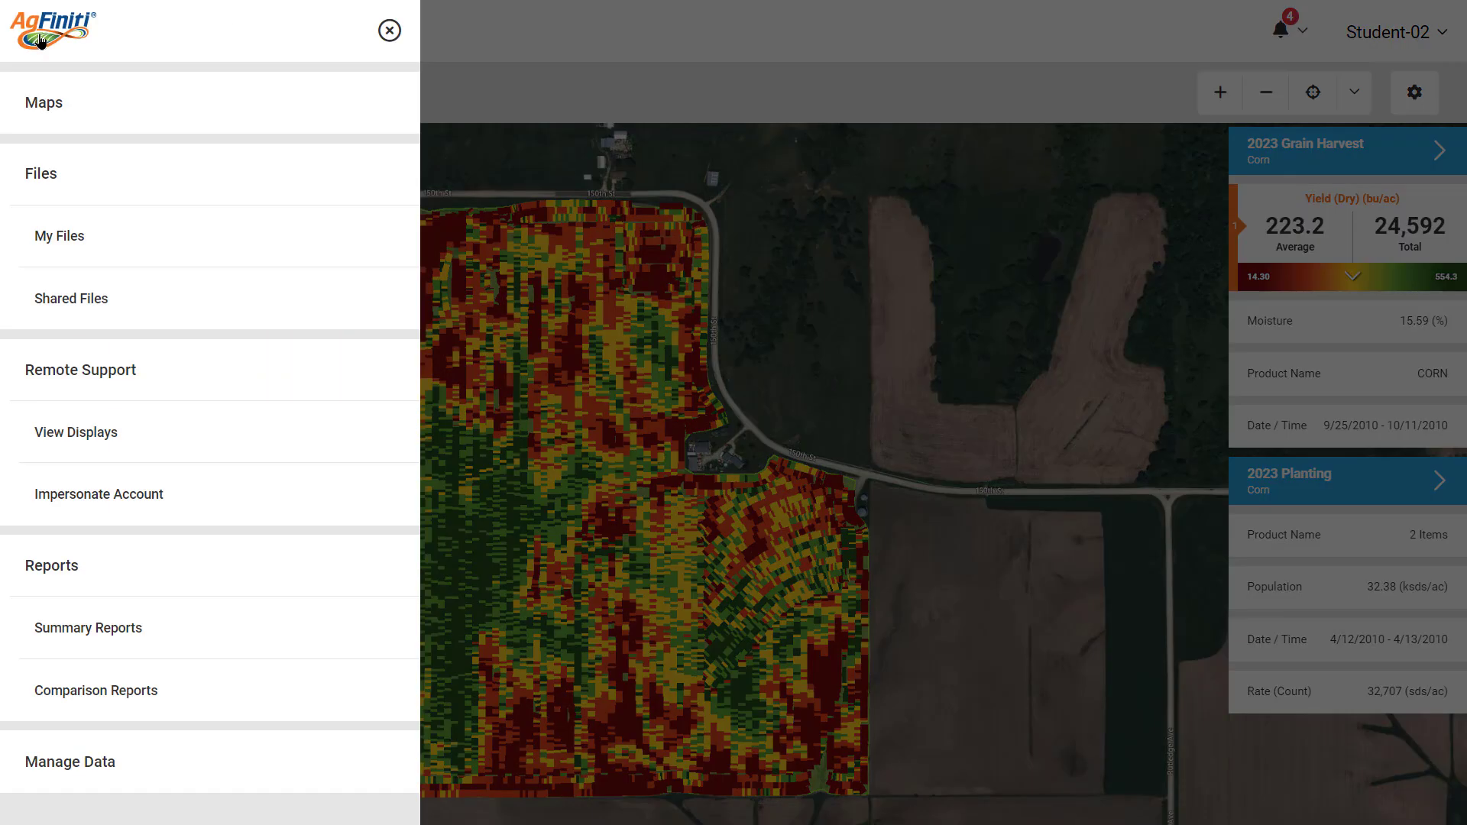
pyautogui.click(134, 253)
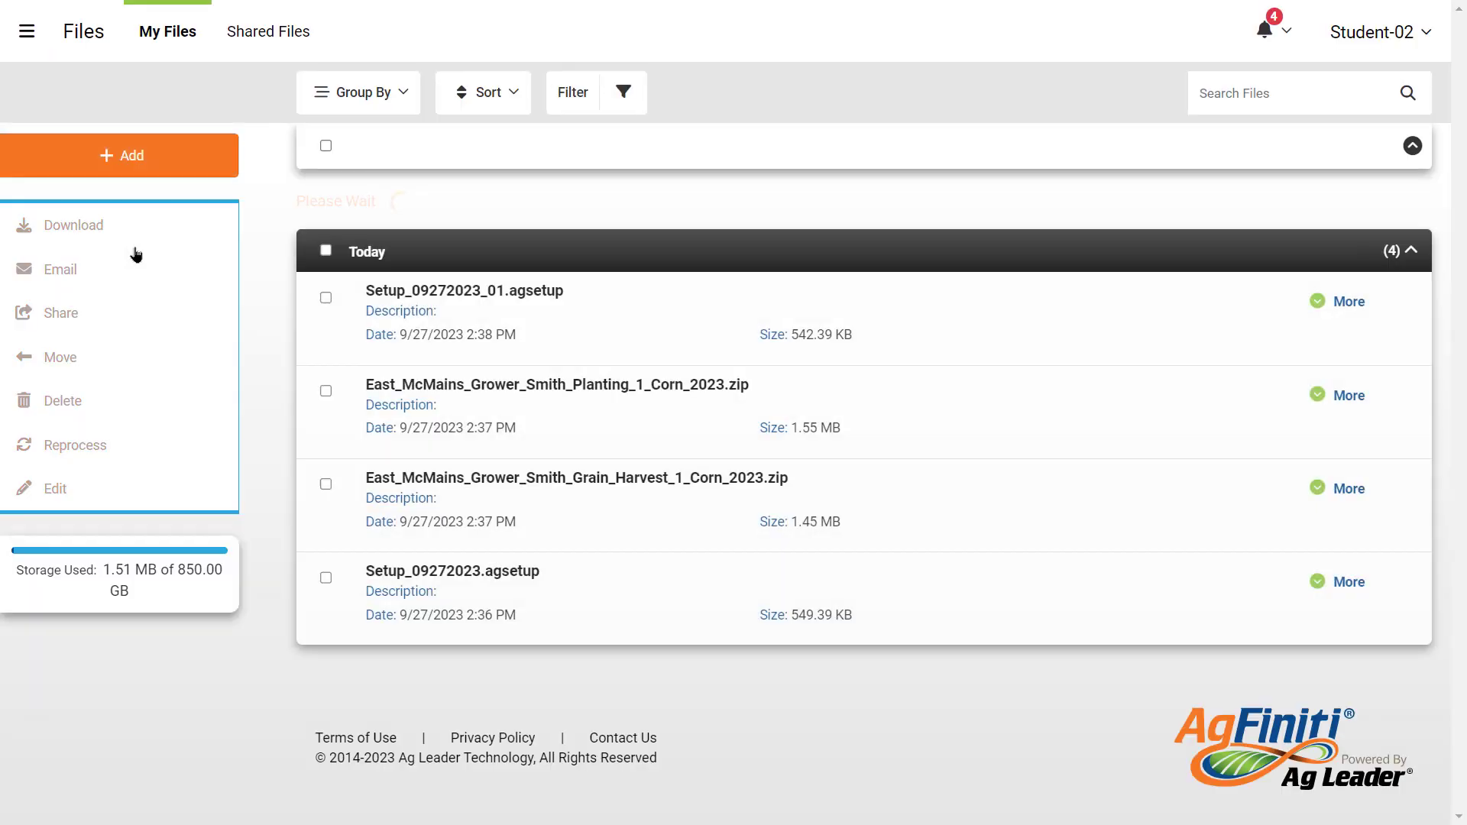